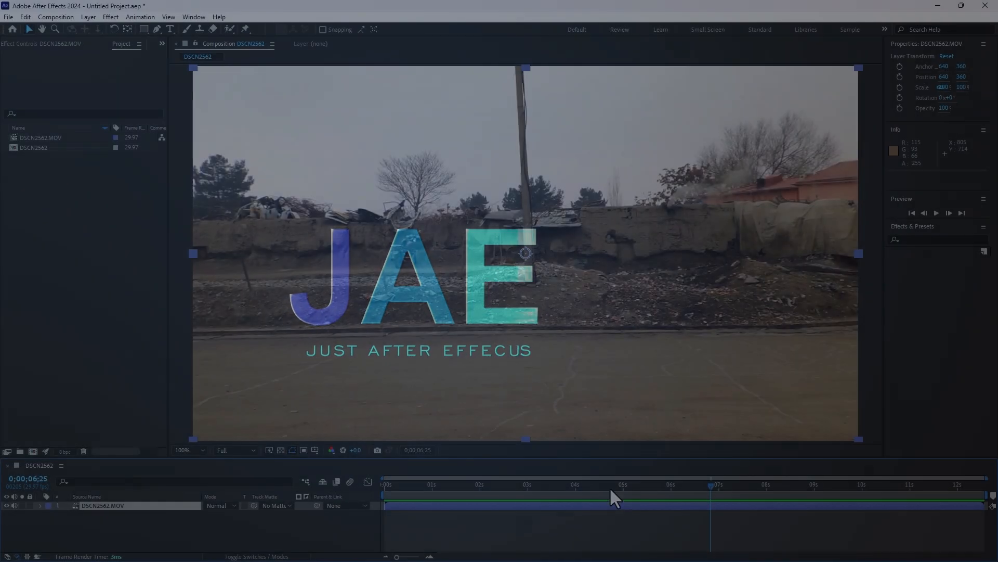
Show the Tracker controls and run Track Camera on the DSCN2562.MOV layer
left_click_drag(610, 487, 569, 474)
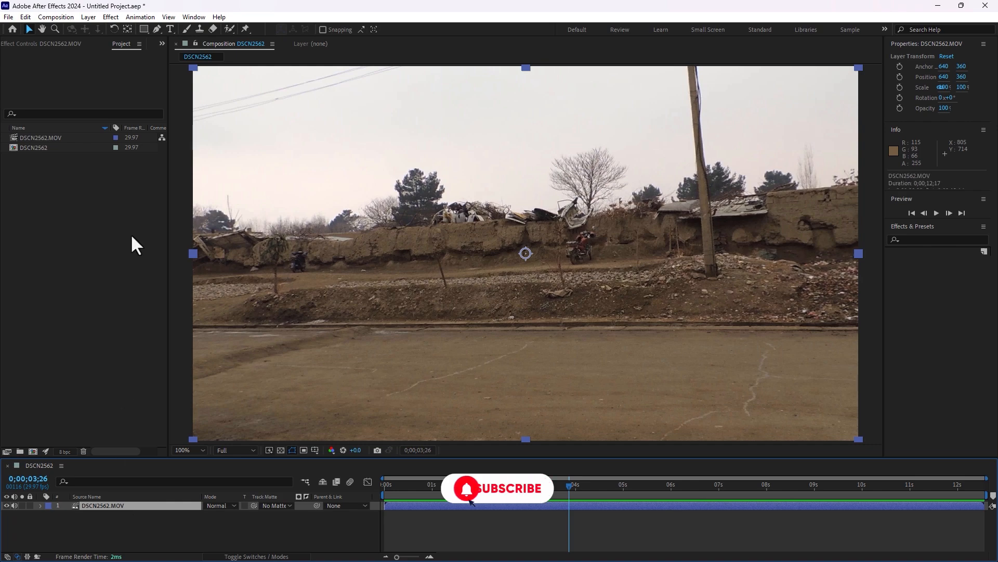
left_click(882, 28)
left_click(905, 131)
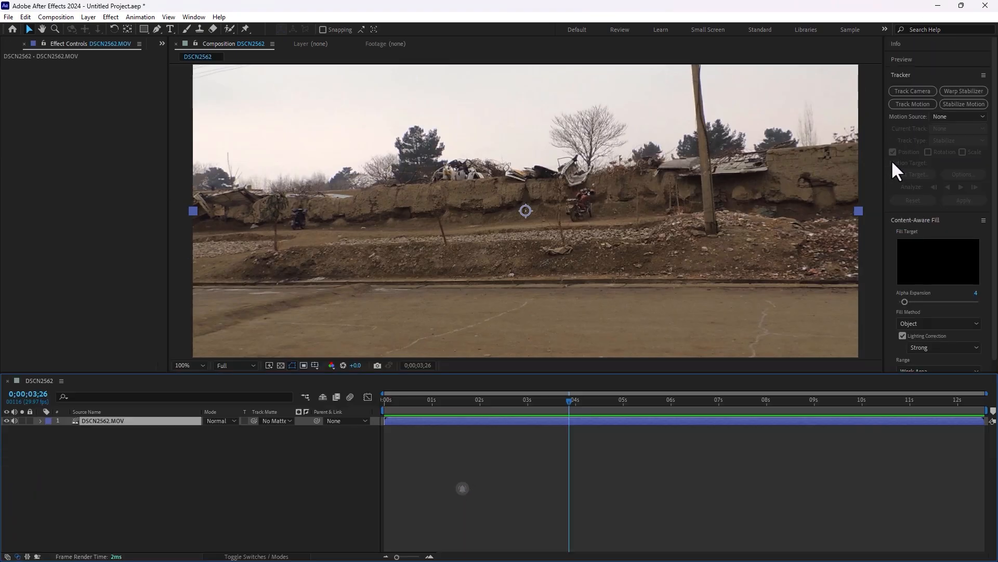
left_click(914, 93)
left_click(914, 91)
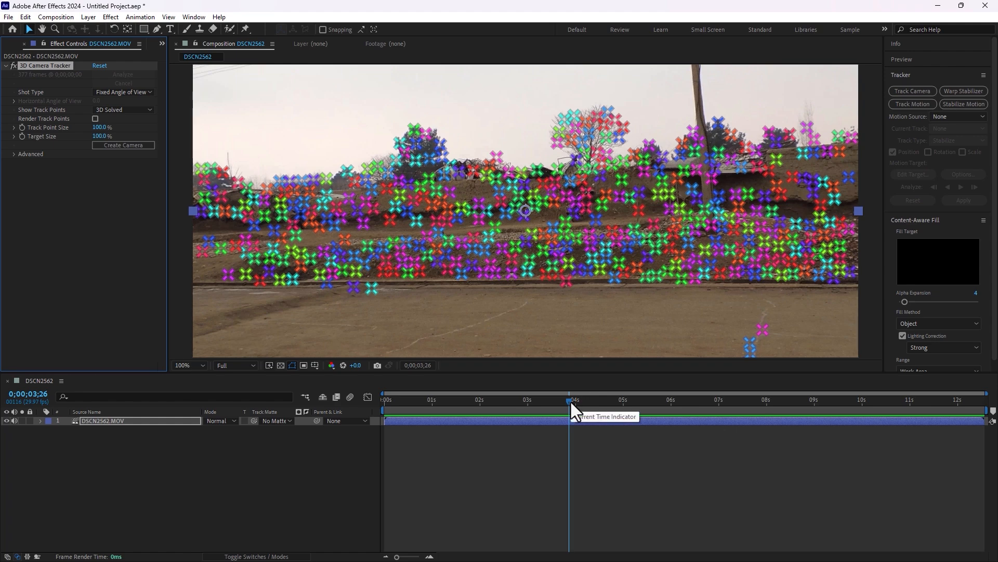
At 0;00;05;10, create a null and camera from the magenta track point on the road below the pole, then scrub to 0;00;06;09
left_click_drag(570, 402, 645, 430)
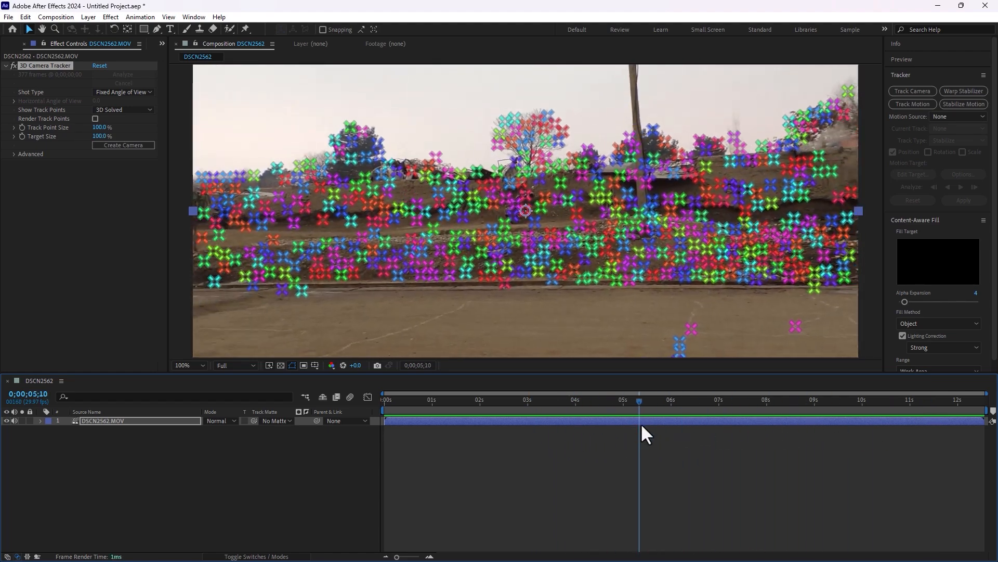
left_click(690, 329)
right_click(690, 329)
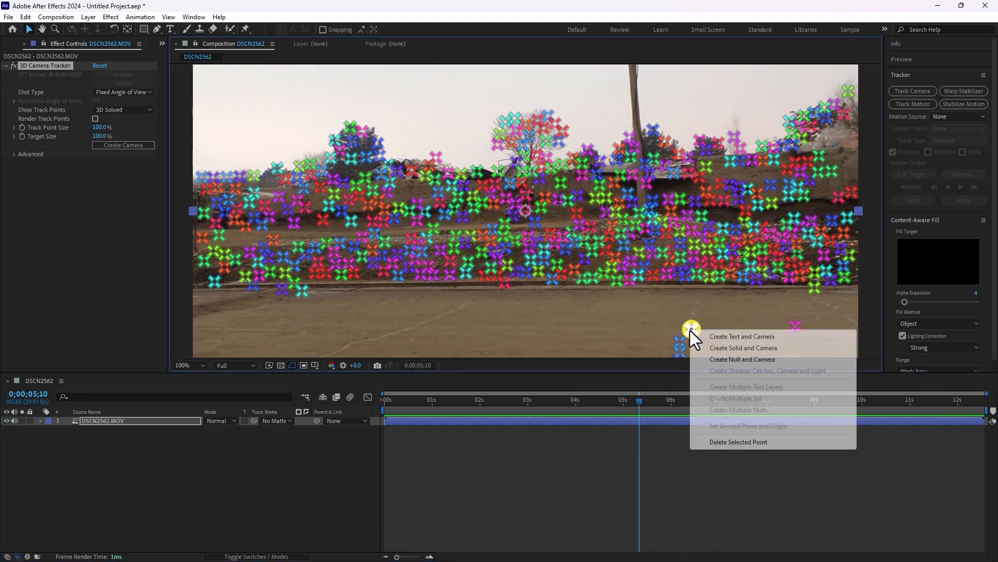
left_click(746, 362)
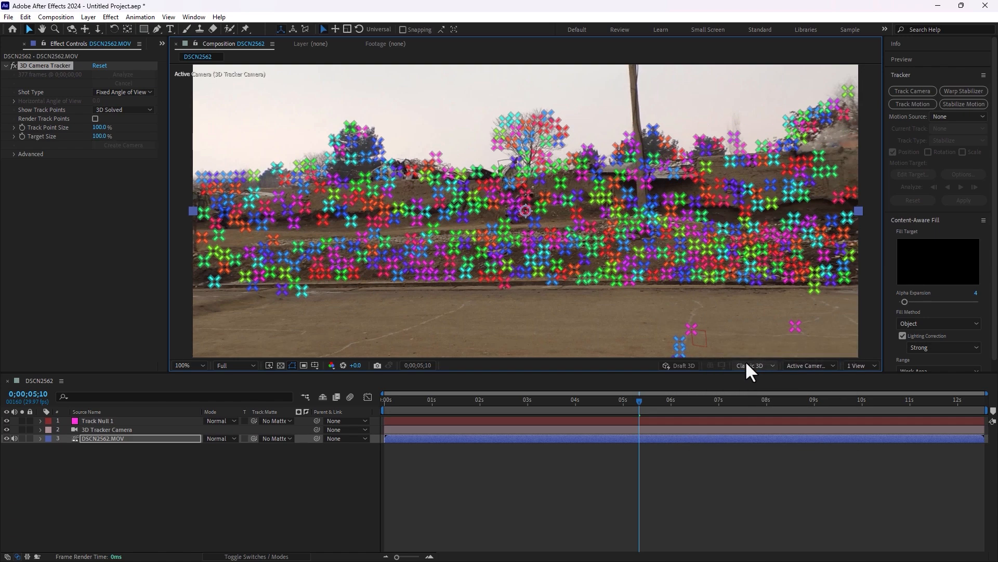
left_click(541, 483)
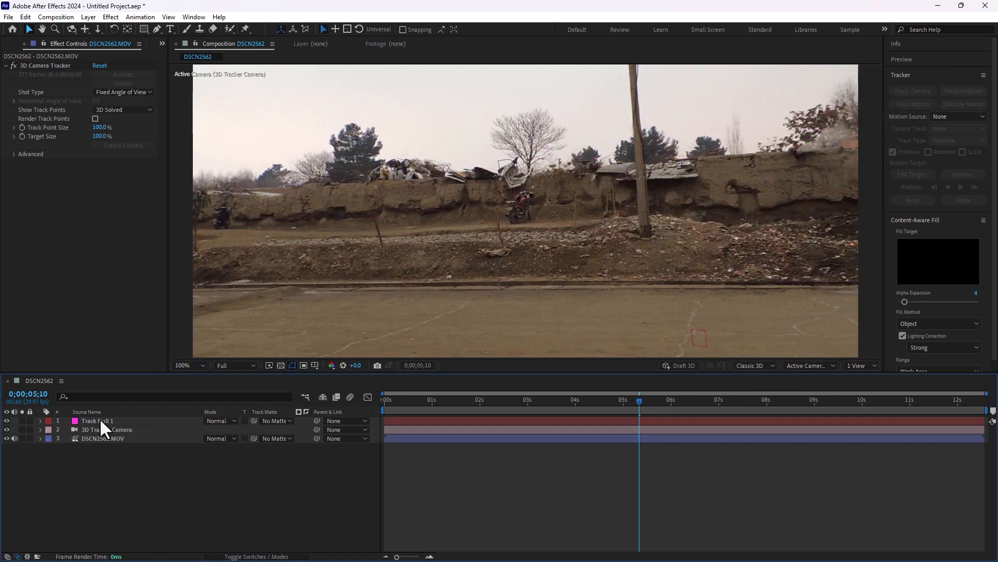
left_click_drag(640, 400, 687, 431)
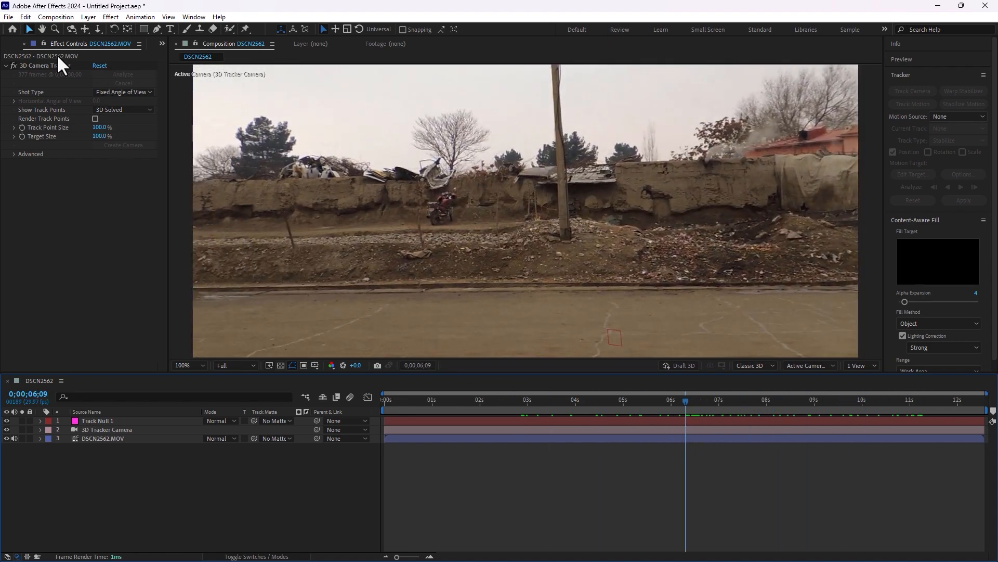
Preview the clip Ground_Crack_5B_2K_0528.mov from the New Tuts Course folder and import it into the project
left_click(10, 42)
double_click(135, 257)
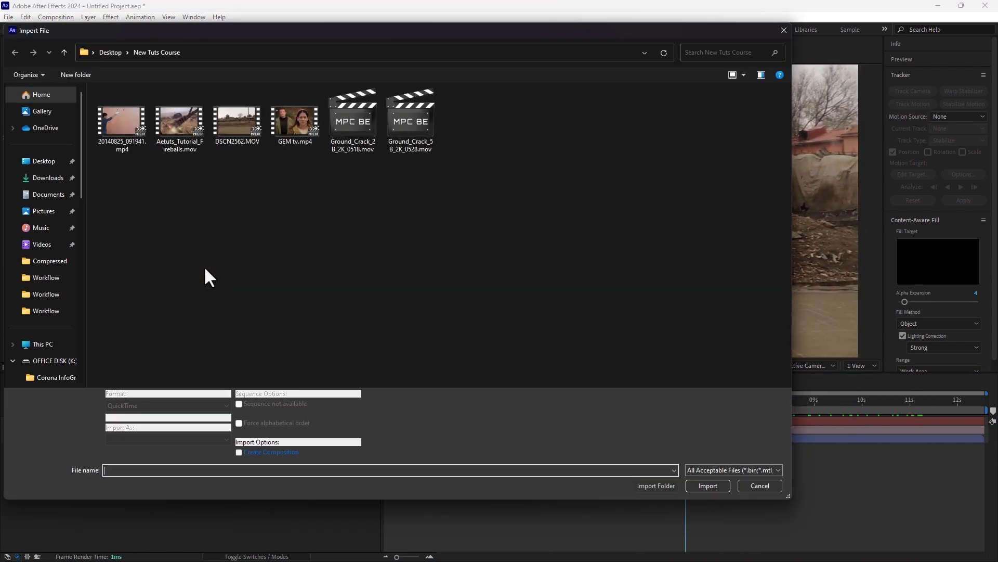
left_click(413, 120)
right_click(413, 120)
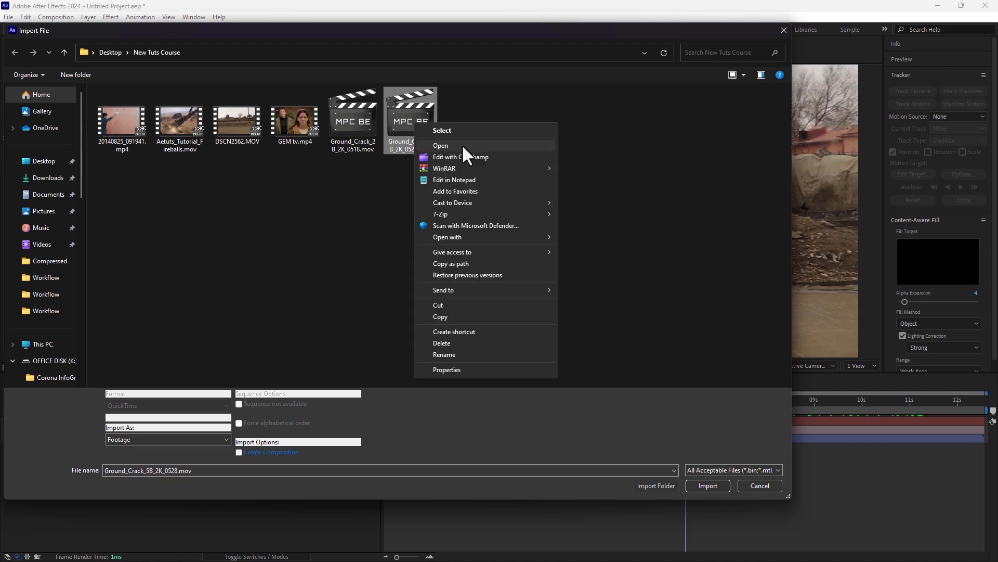
left_click(462, 145)
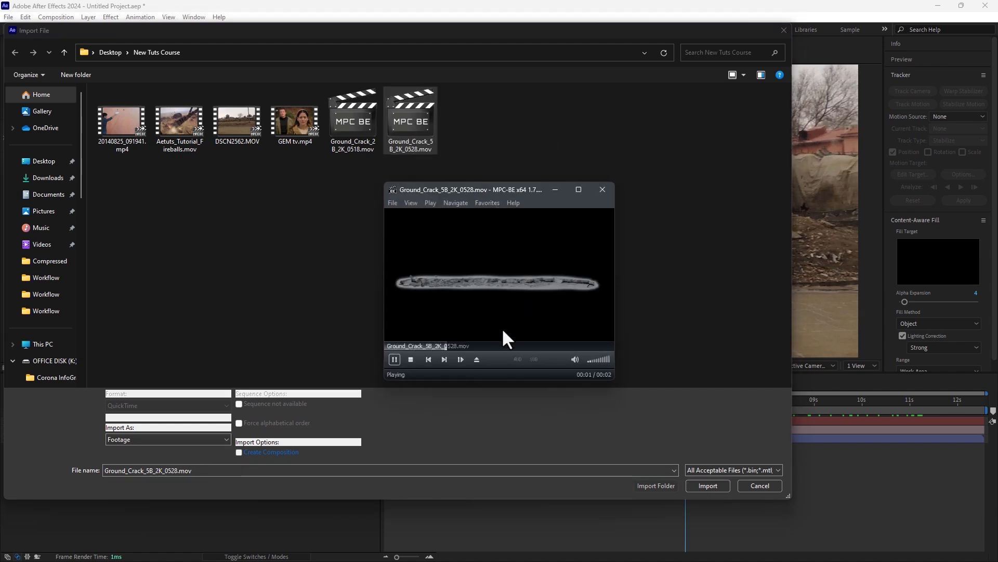
left_click(592, 192)
double_click(406, 122)
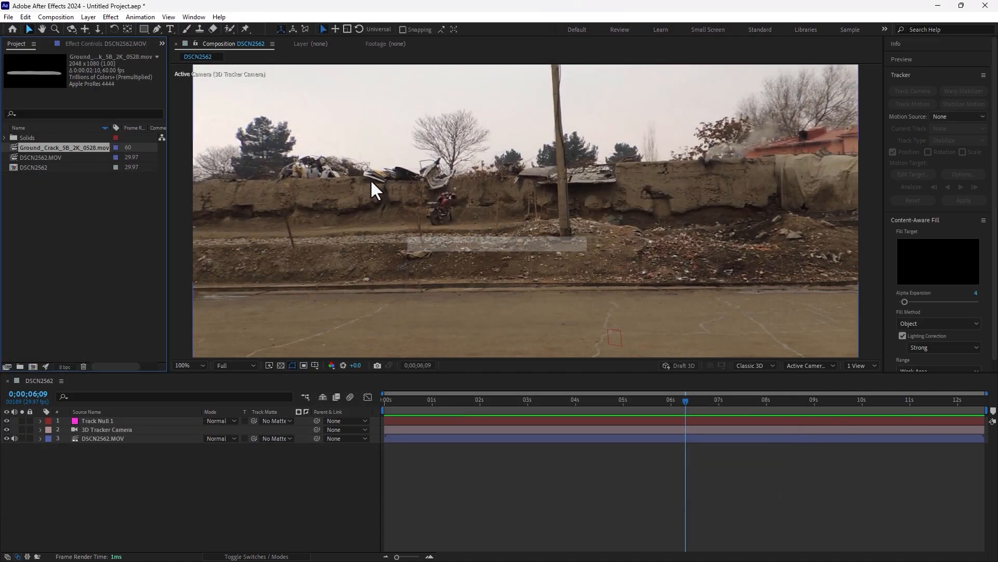
Add the ground crack clip as the top layer and shift it in time so it overlaps 0;00;06;09
left_click_drag(46, 158, 137, 421)
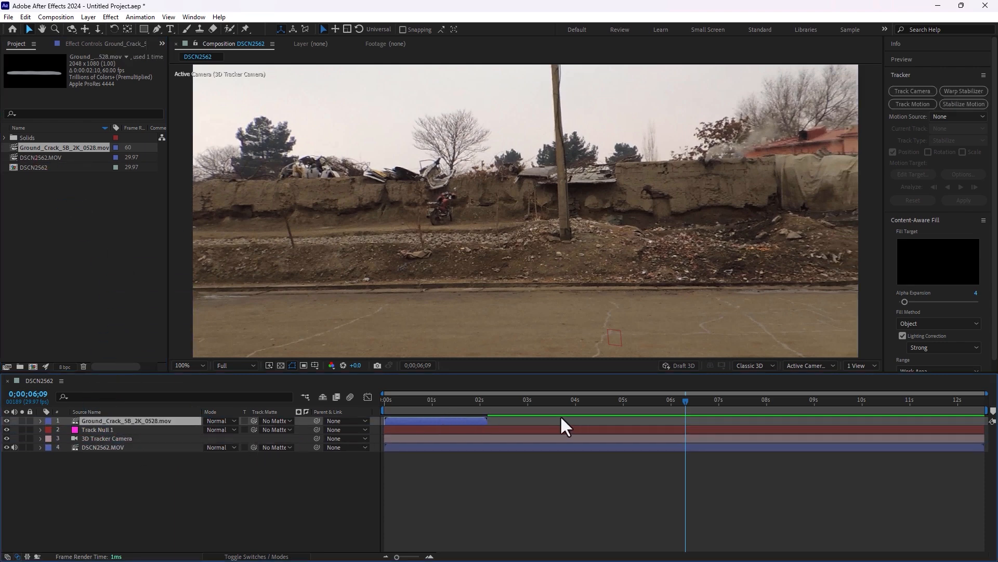
left_click_drag(469, 421, 683, 421)
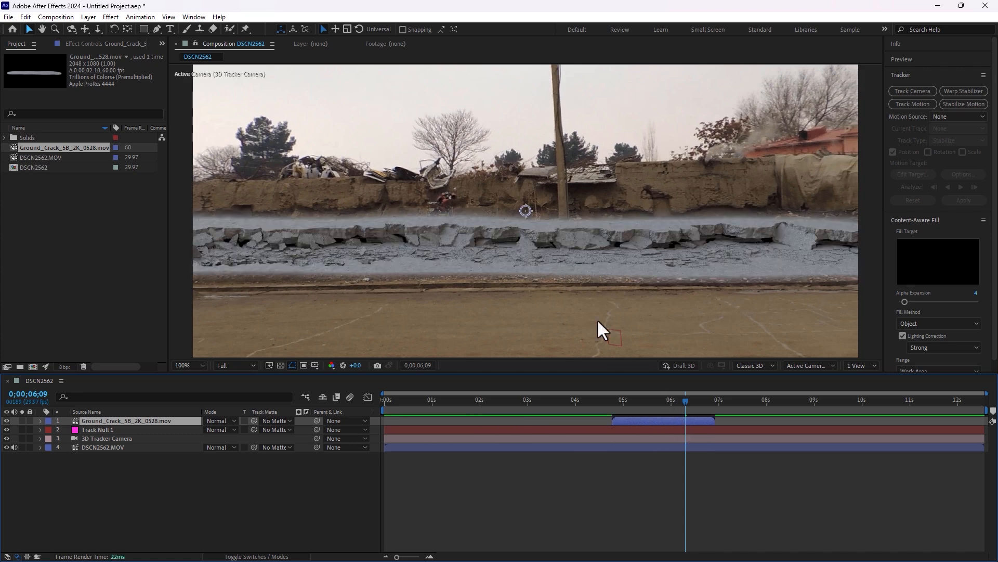
Scale the ground crack layer to 63% and move it down onto the road in the foreground
key("s")
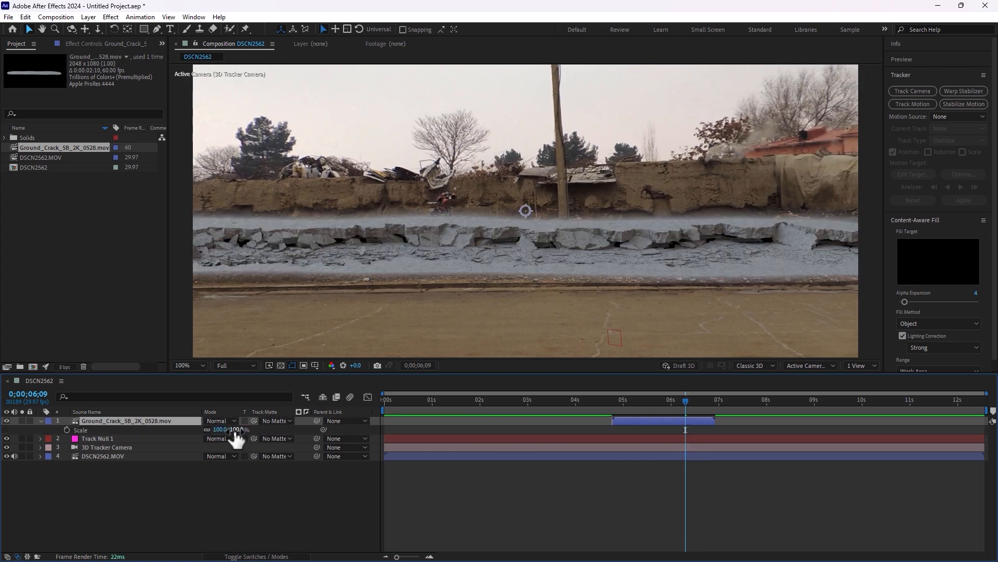
left_click_drag(236, 430, 214, 431)
left_click_drag(623, 228, 653, 316)
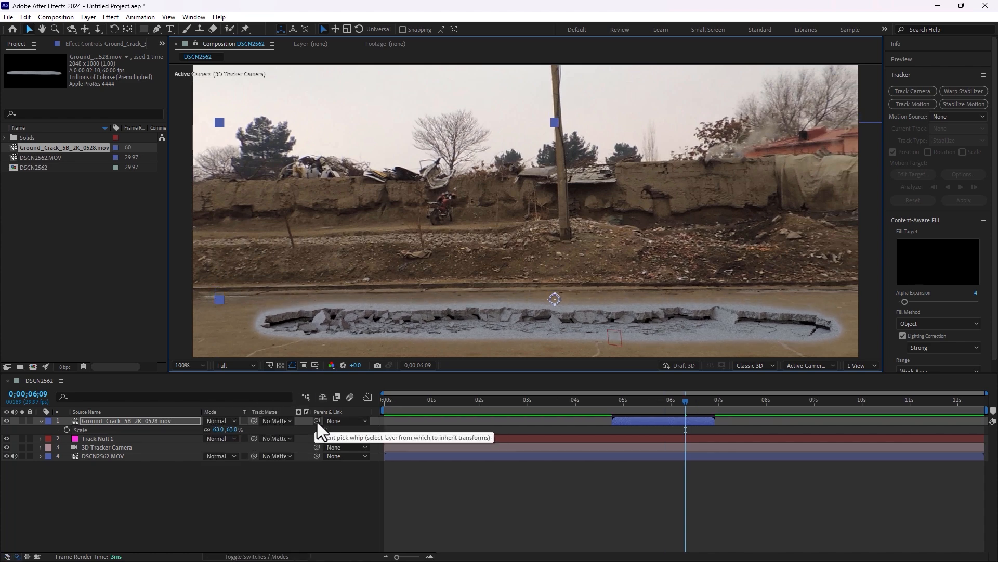
Parent the ground crack layer to Track Null 1 and set its blending mode to Overlay
mouse_move(317, 422)
left_mouse_down()
mouse_move(285, 443)
mouse_move(92, 447)
mouse_move(92, 439)
left_mouse_up()
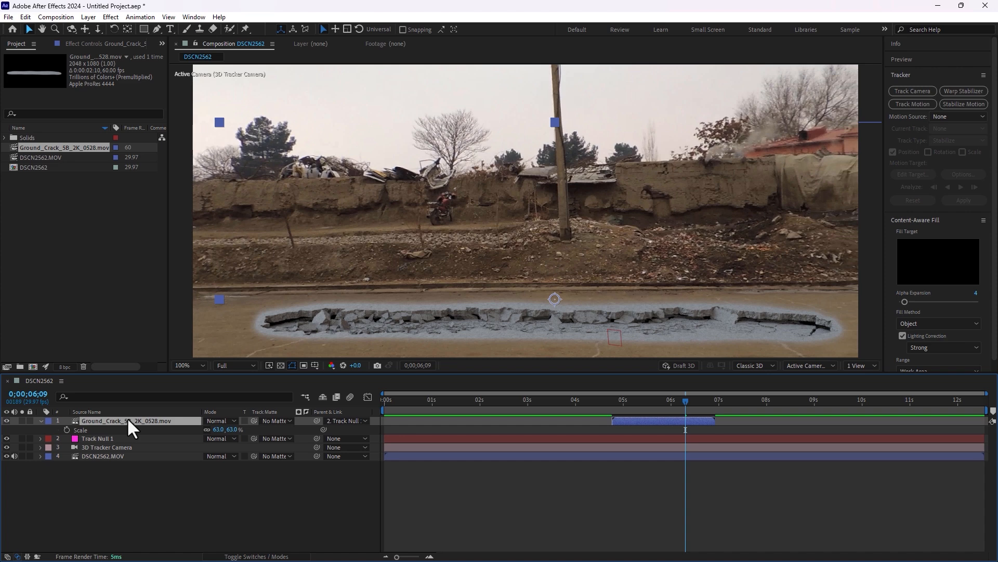
key("shift+equal")
key("shift+equal")
key("shift+equal")
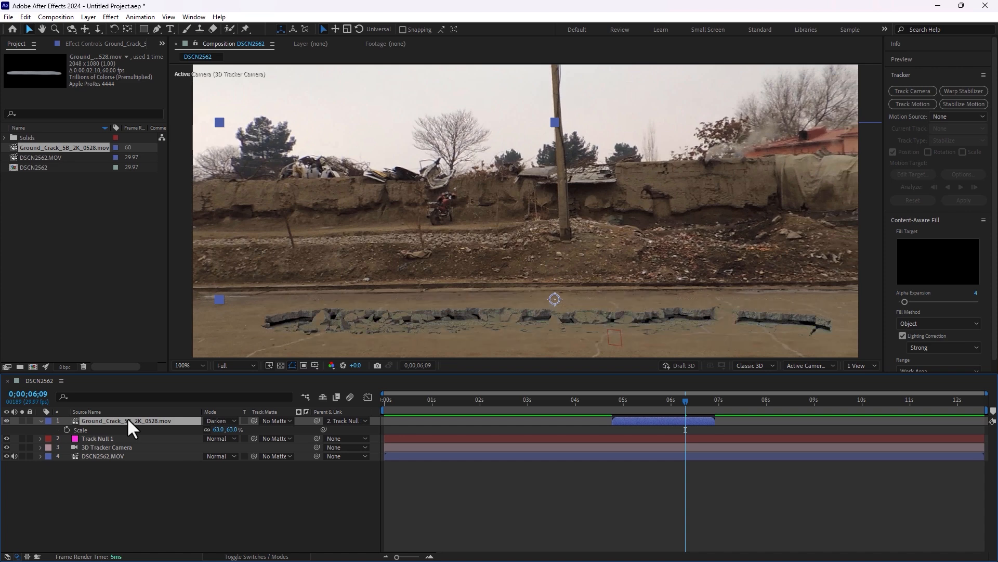
key("shift+equal")
key("shift+equal")
key("shift+equal")
key("shift+equal")
key("shift+equal")
key("shift+equal")
key("shift+equal")
key("shift+equal")
key("shift+equal")
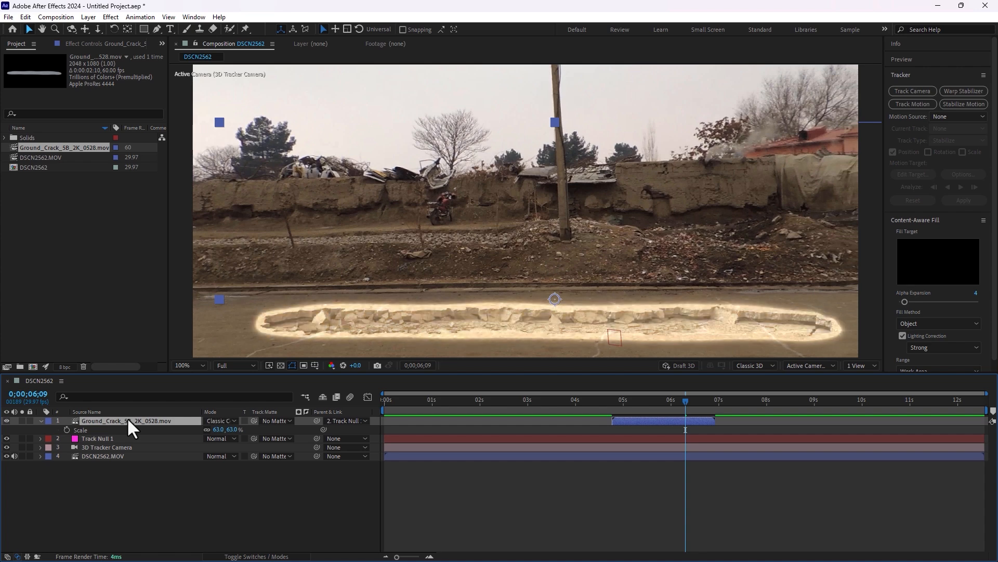
key("shift+equal")
key("shift+equal")
key("shift+equal")
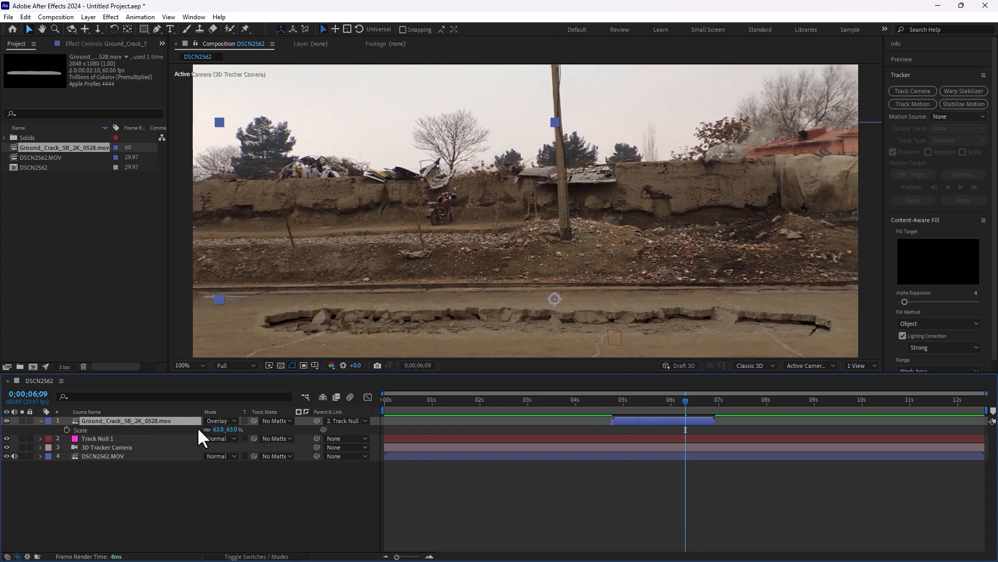
left_click(214, 422)
left_click(267, 294)
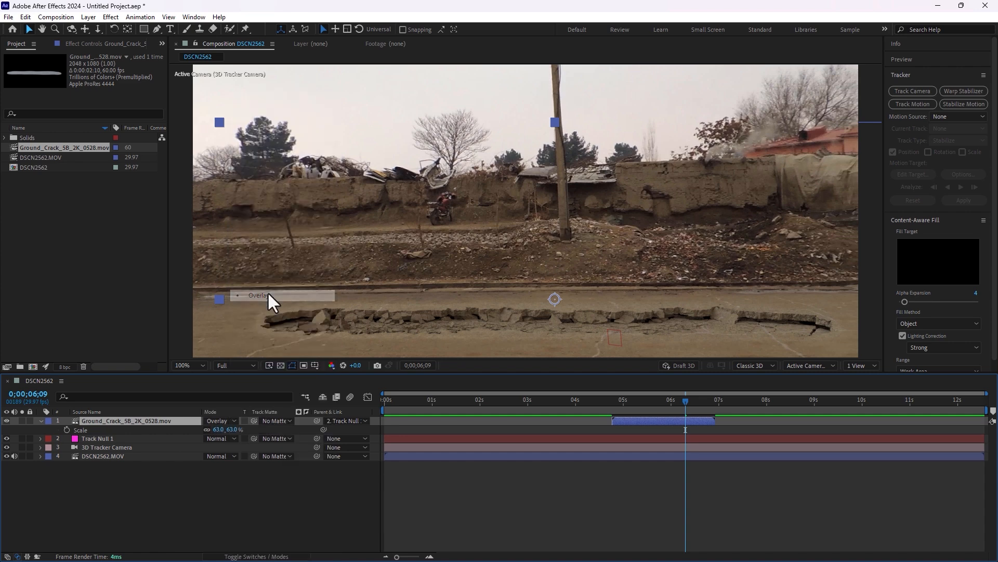
Play the composition from 0;00;03;28 to check how the crack follows the road, then return to 0;00;04;21
left_click(572, 401)
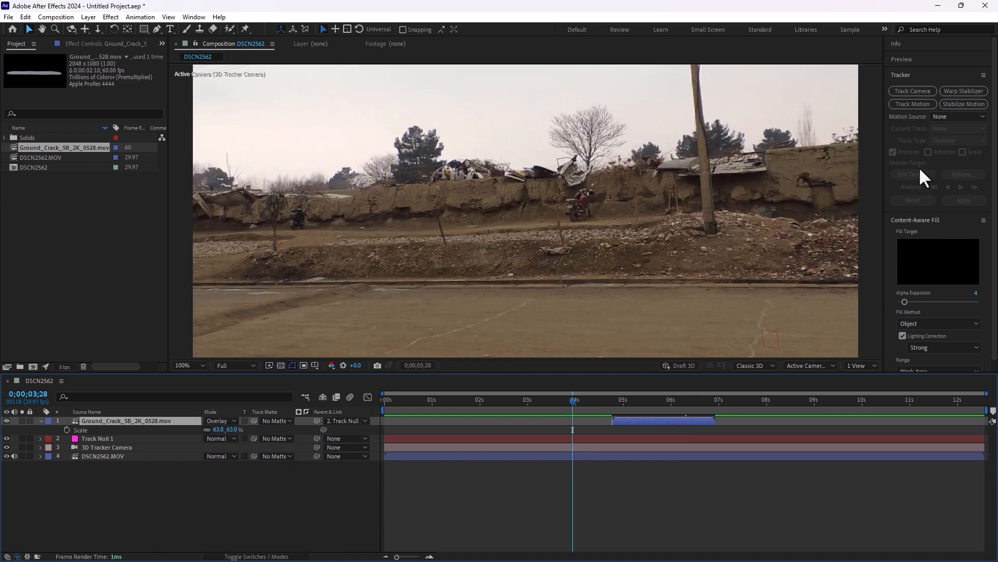
key("space")
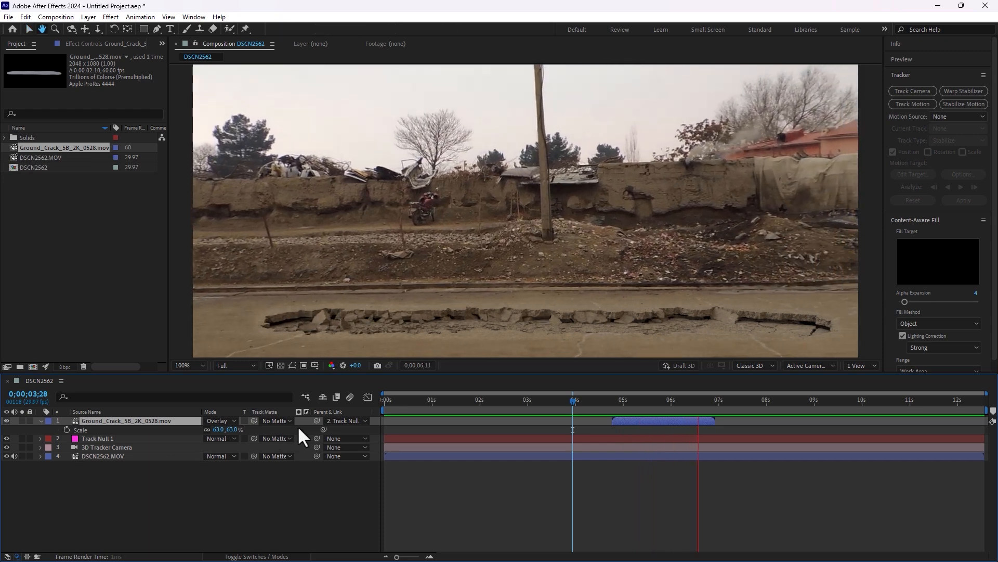
key("space")
left_click(633, 405)
left_click_drag(632, 408, 607, 408)
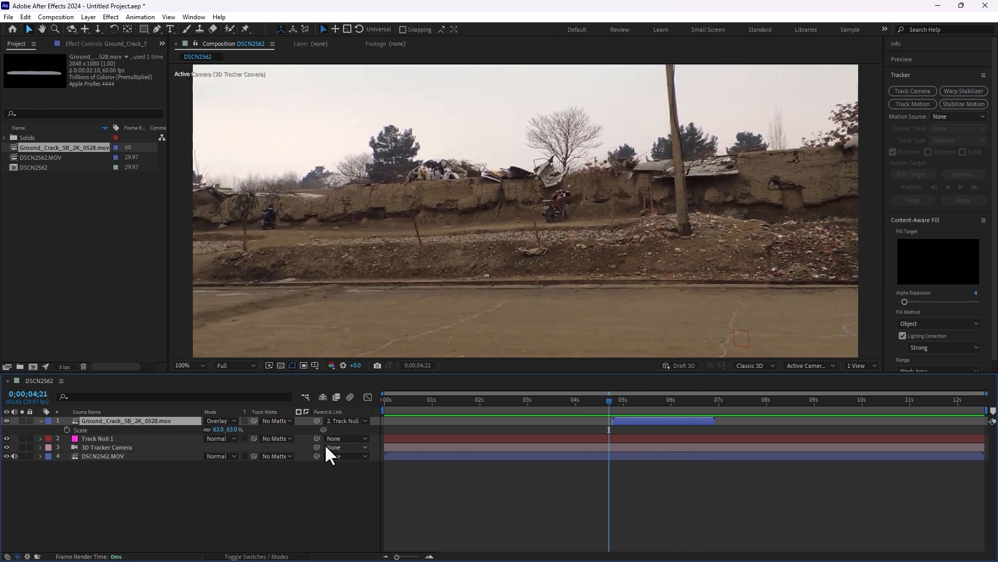
Remove the parent link from the ground crack layer by setting its parent to None
left_click(347, 420)
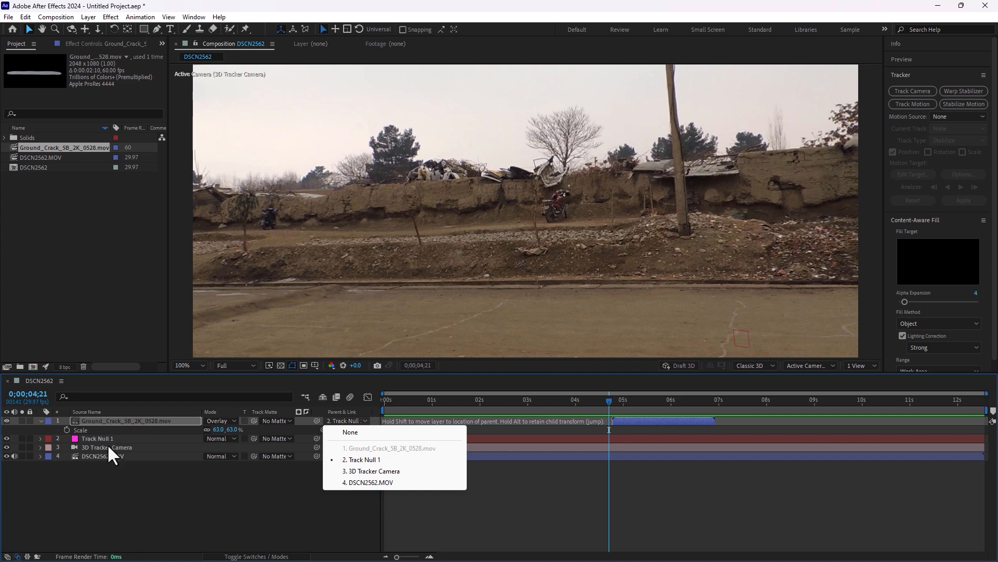
left_click(195, 494)
left_click(342, 421)
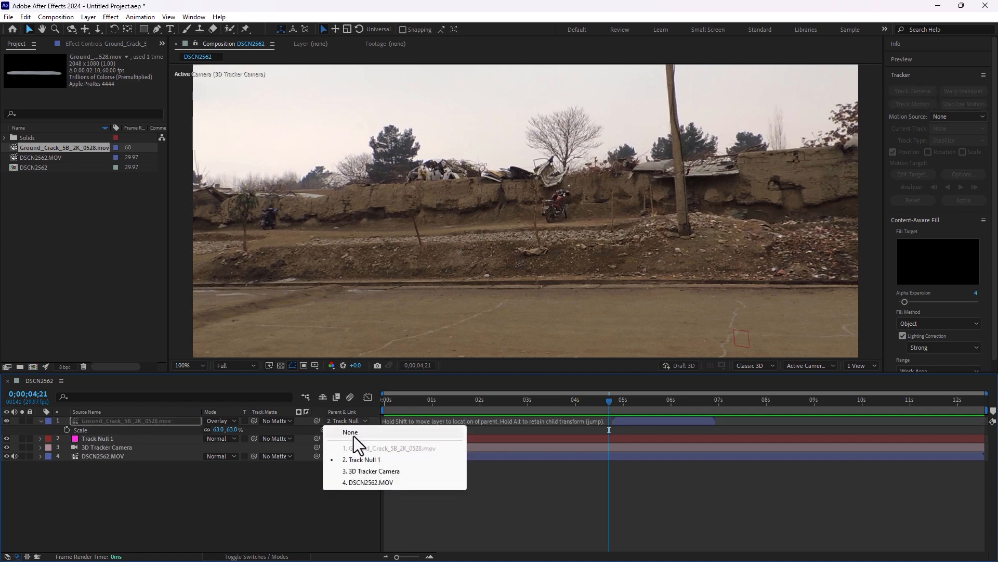
left_click(354, 436)
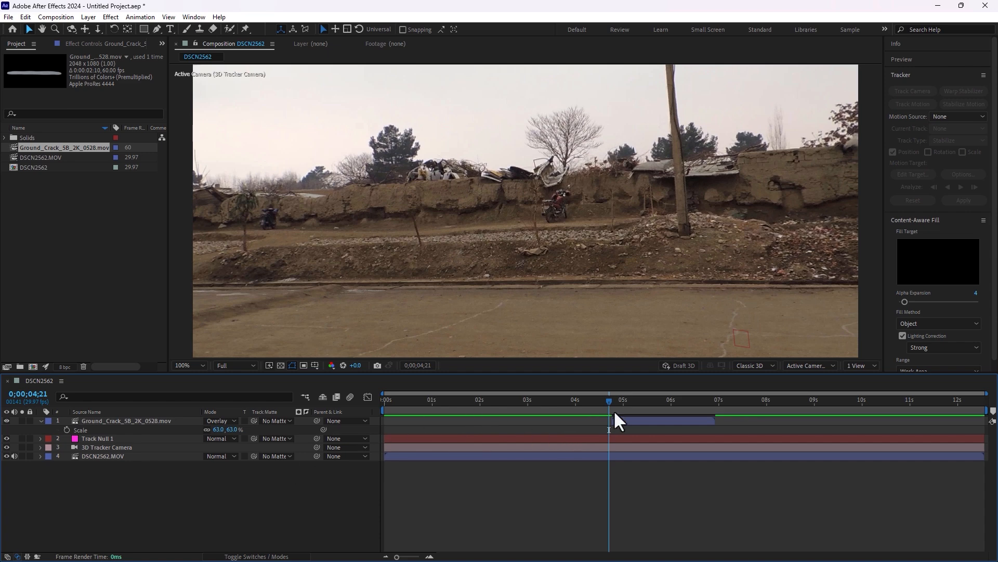
At 0;00;05;12, make the ground crack layer a 3D layer and collapse its properties
left_click_drag(614, 412, 643, 411)
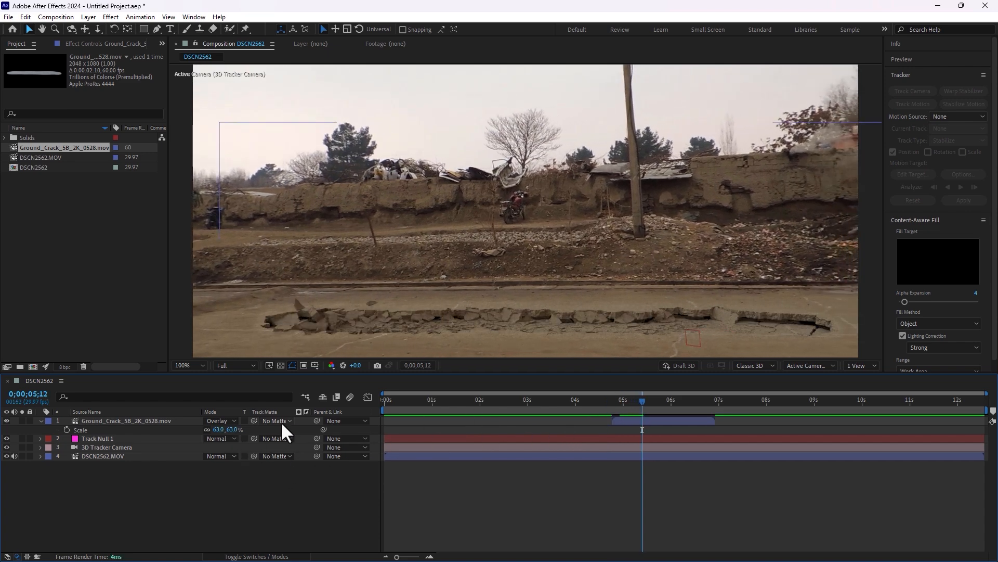
key("F4")
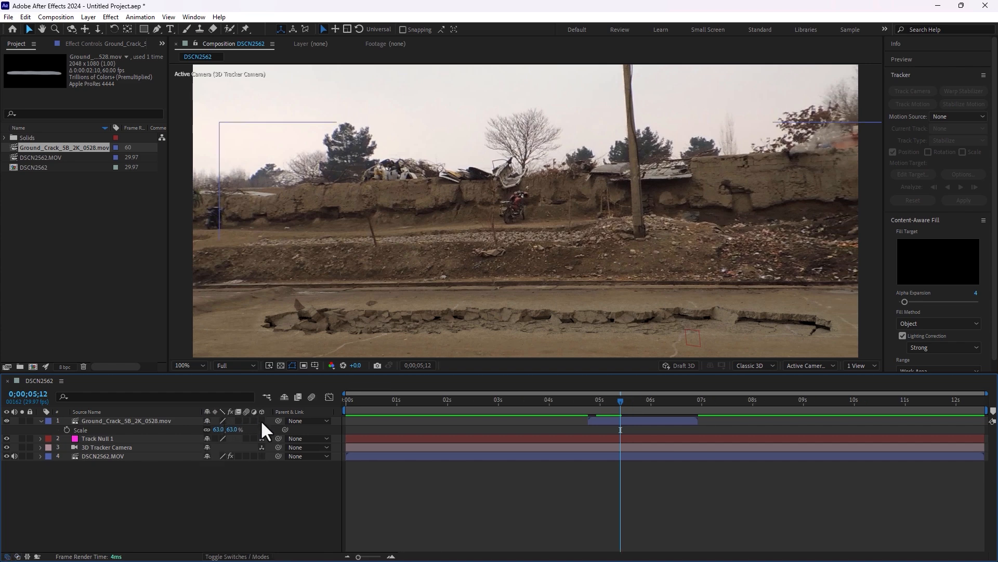
left_click(261, 420)
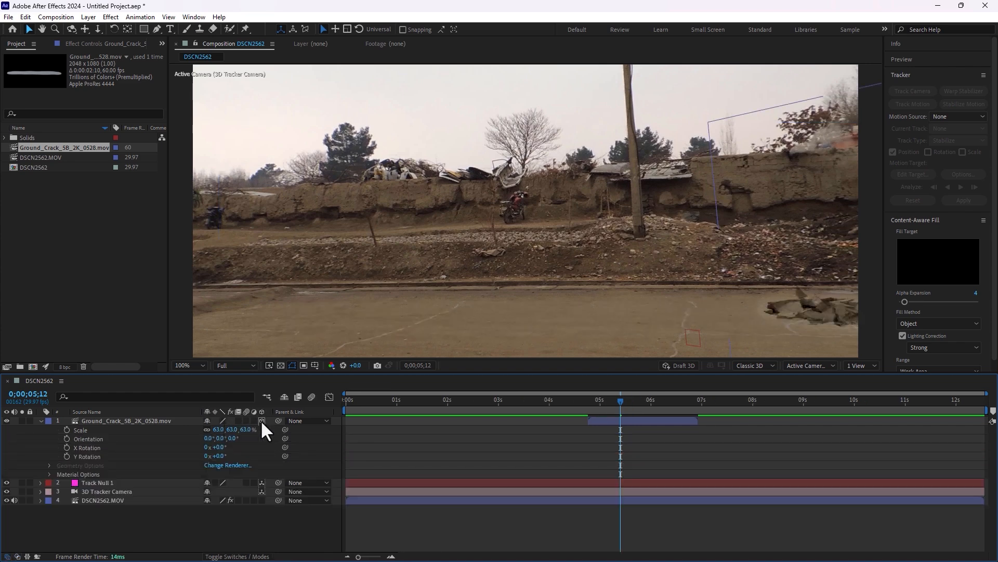
left_click(41, 420)
left_click(90, 471)
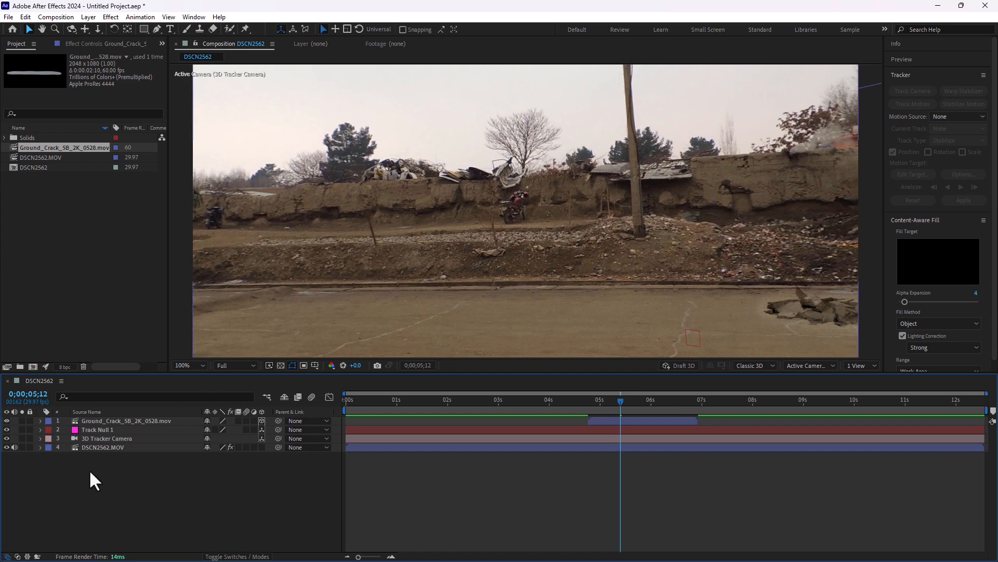
Move the 3D crack left along the road and rotate it about its Y axis to line up with the road edge
left_click_drag(809, 315, 458, 305)
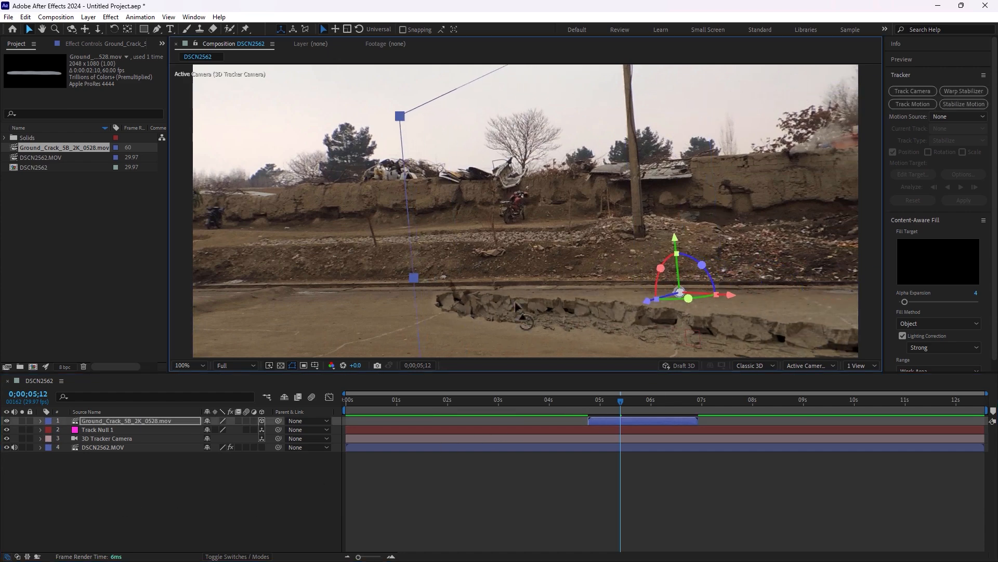
key("w")
left_click_drag(699, 303, 680, 292)
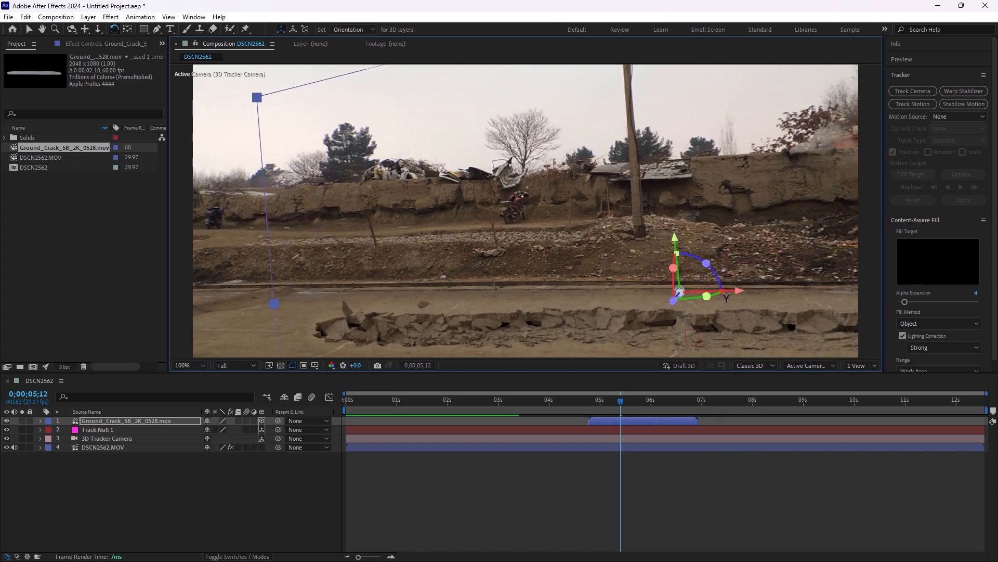
key("v")
left_click_drag(750, 320, 692, 315)
Play the composition from 0;00;04;20 to check whether the 3D crack sticks to the road
left_click(582, 485)
left_click(583, 401)
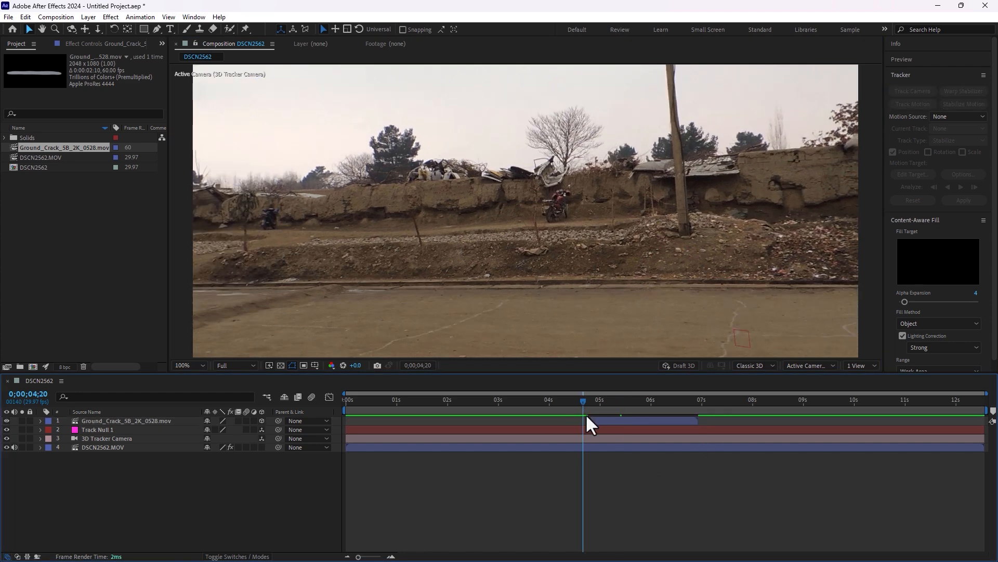
key("space")
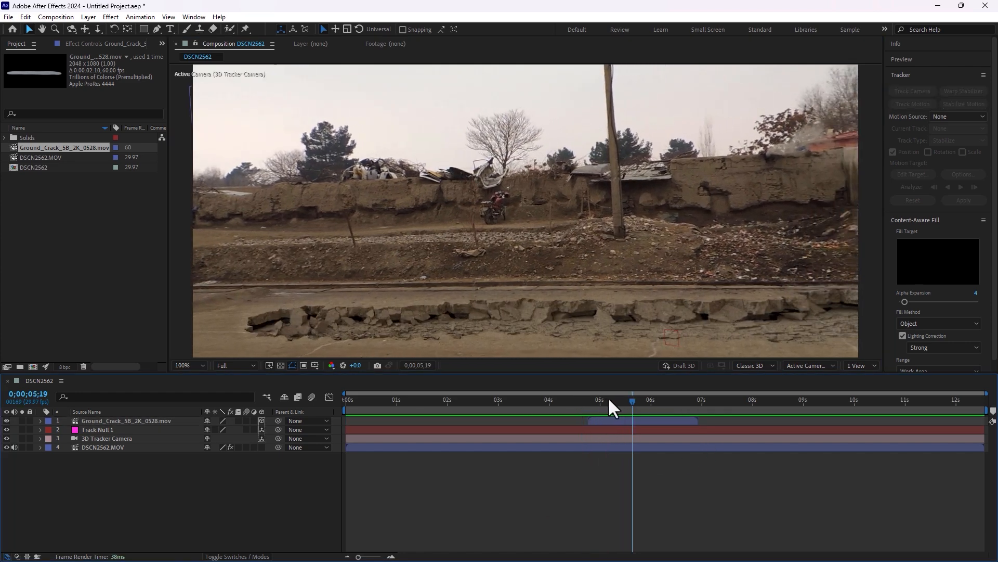
At 0;00;04;23, set the ground crack layer's opacity to 43% and start keyframing it
left_click(606, 400)
left_click_drag(605, 401, 588, 406)
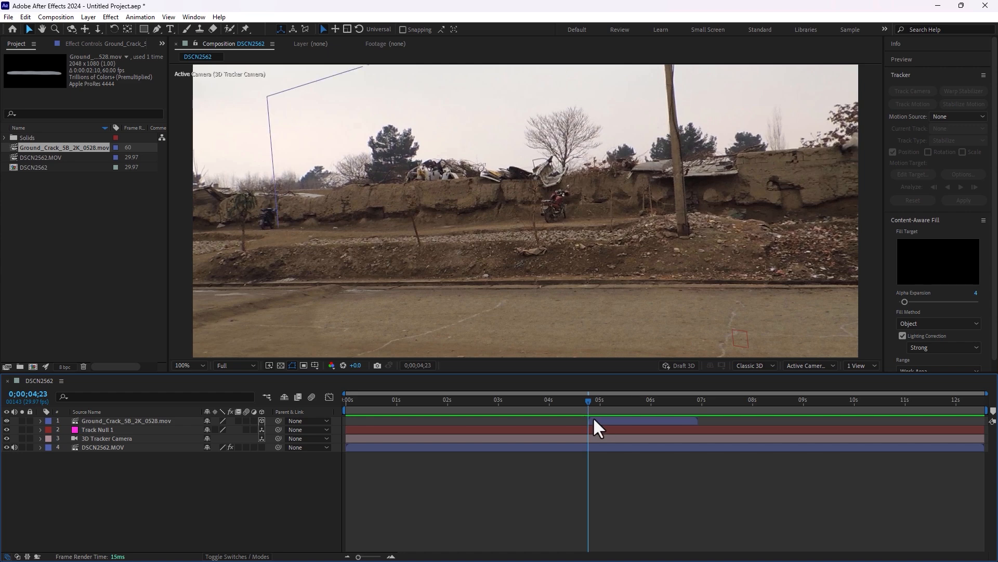
key("t")
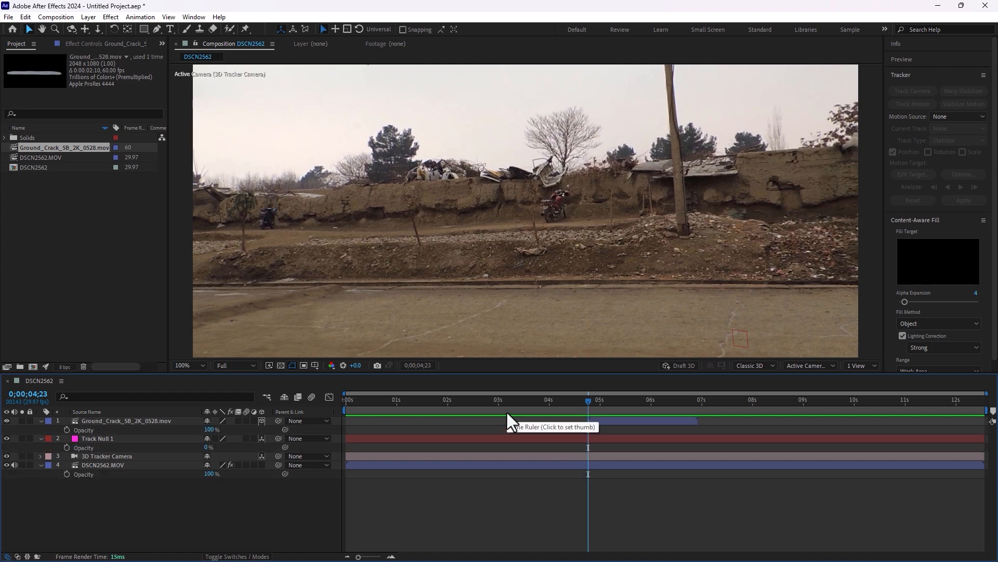
left_click_drag(210, 430, 190, 430)
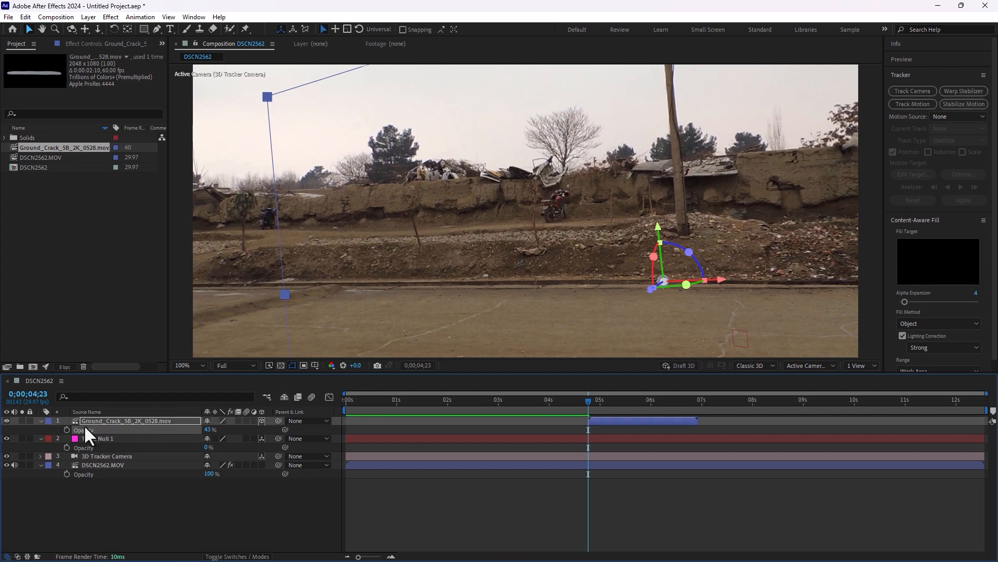
left_click(67, 429)
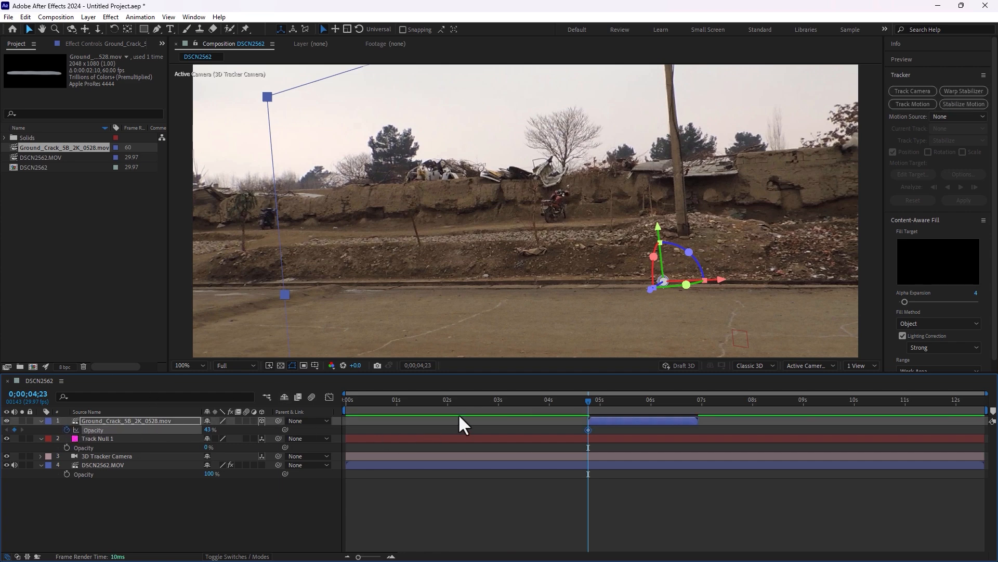
Keyframe the ground crack's opacity at 100% at 0;00;05;06, and clear the layer's opacity animation
key("Page_Down")
key("Page_Down")
key("Page_Down")
key("Page_Down")
key("Page_Down")
key("Page_Down")
key("Page_Down")
key("Page_Down")
key("Page_Down")
key("Page_Down")
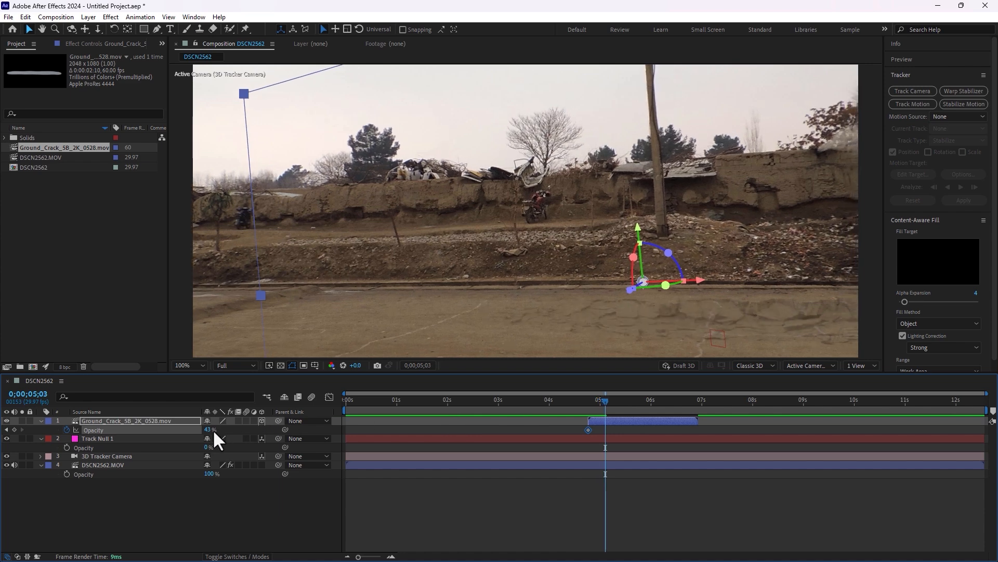
key("Page_Down")
key("Page_Down")
key("Page_Down")
left_click_drag(208, 429, 250, 425)
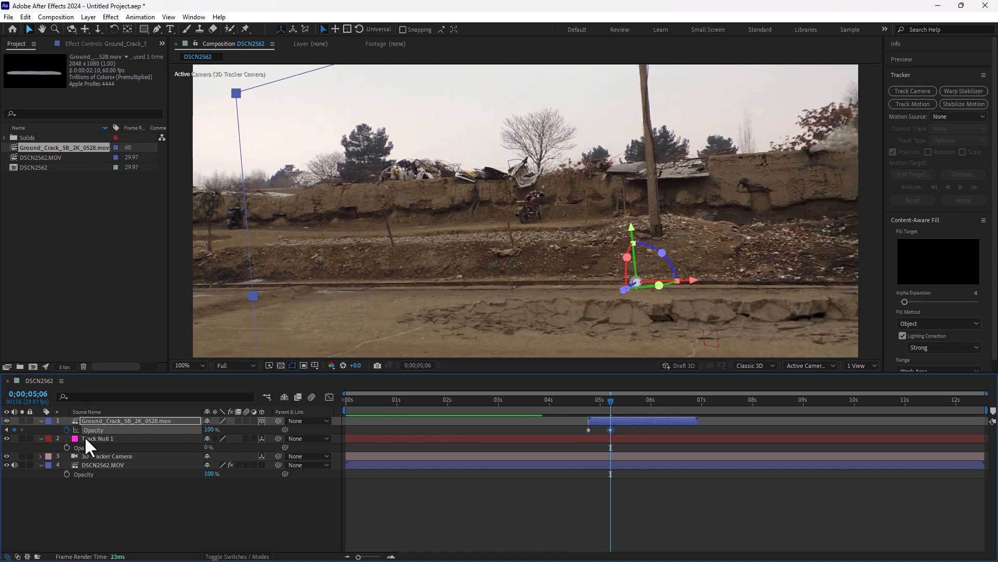
left_click(66, 429)
left_click(167, 510)
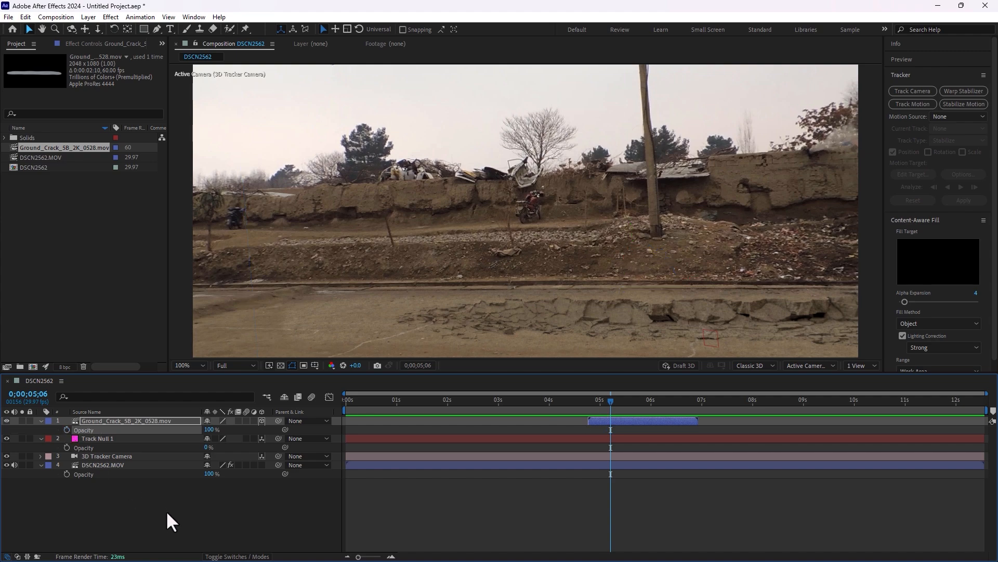
Select the ground crack layer, go to 0;00;04;23 and switch to the Effects workspace
left_click(118, 421)
left_click_drag(612, 398, 588, 415)
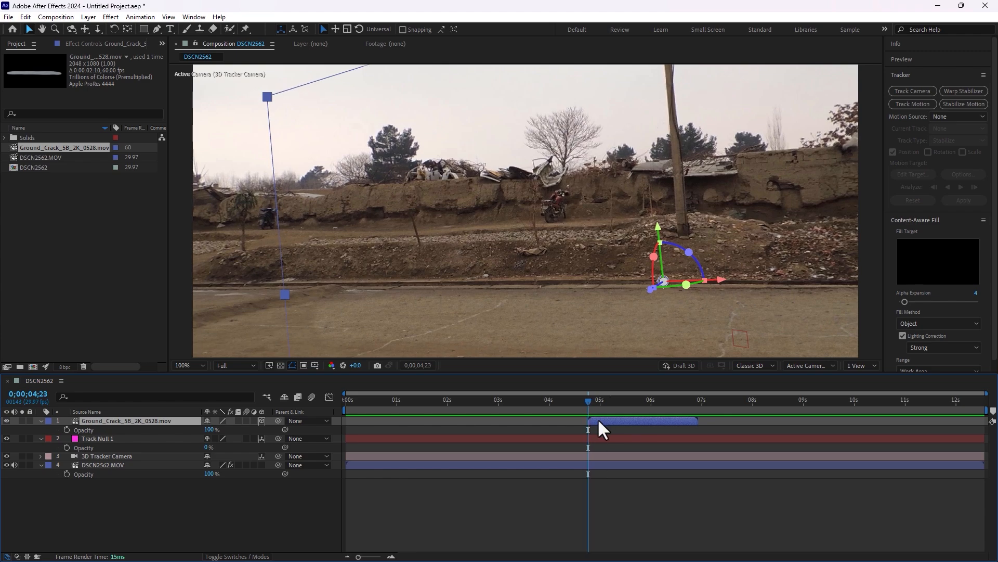
scroll(987, 278, "down", 1)
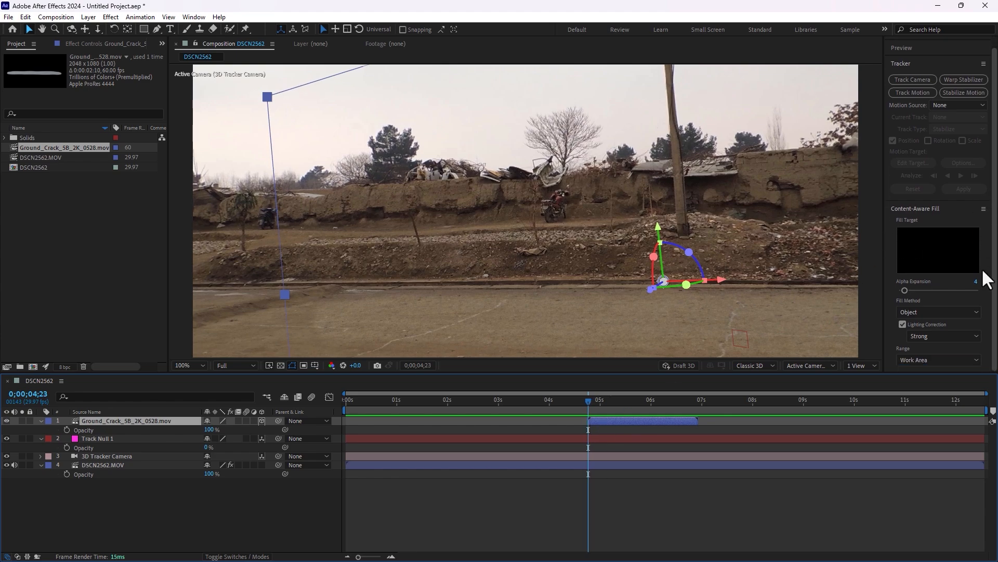
left_click(885, 30)
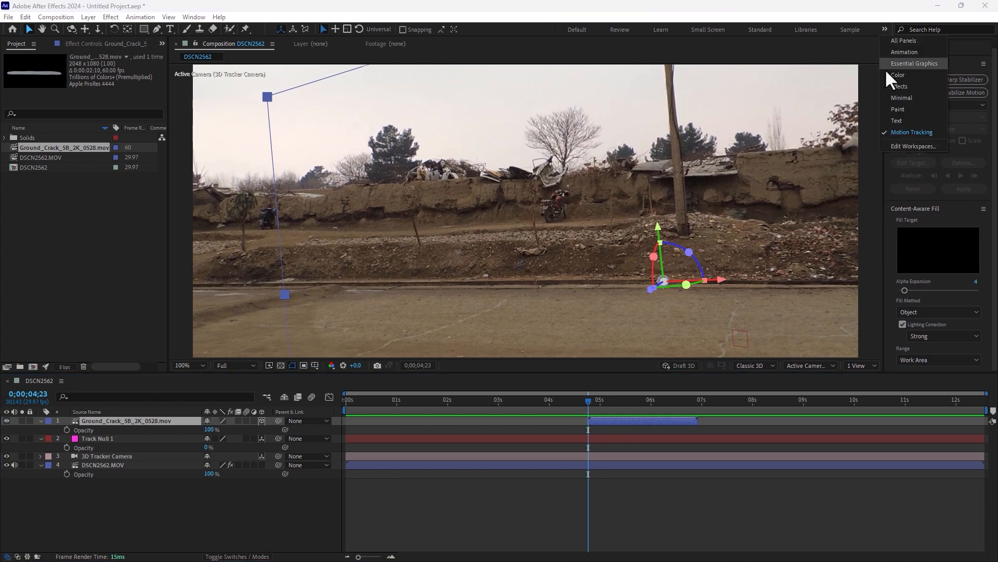
left_click(910, 89)
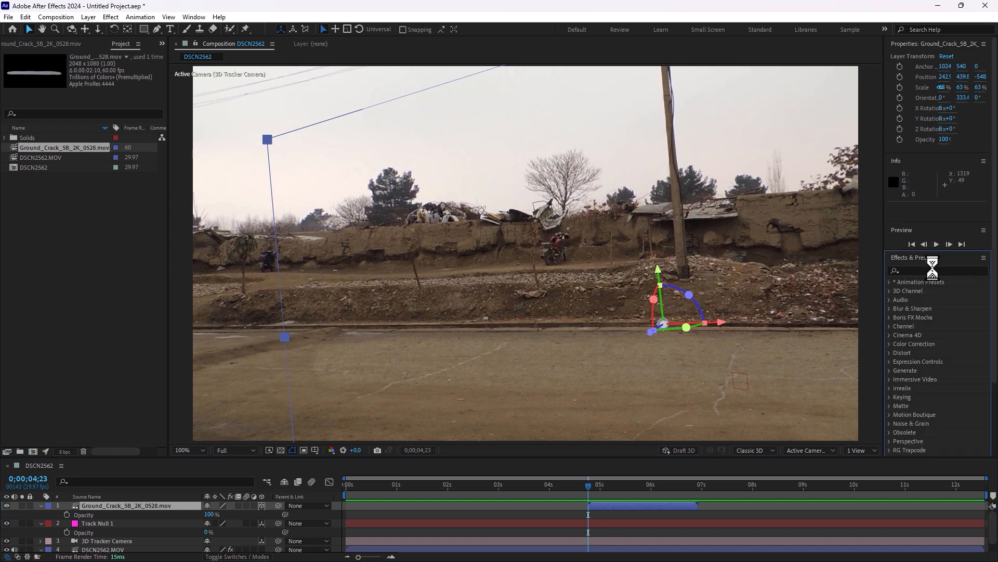
Search the effects for "linear" and apply the Linear Wipe transition effect to the ground crack layer
left_click(934, 269)
type("اوشهم")
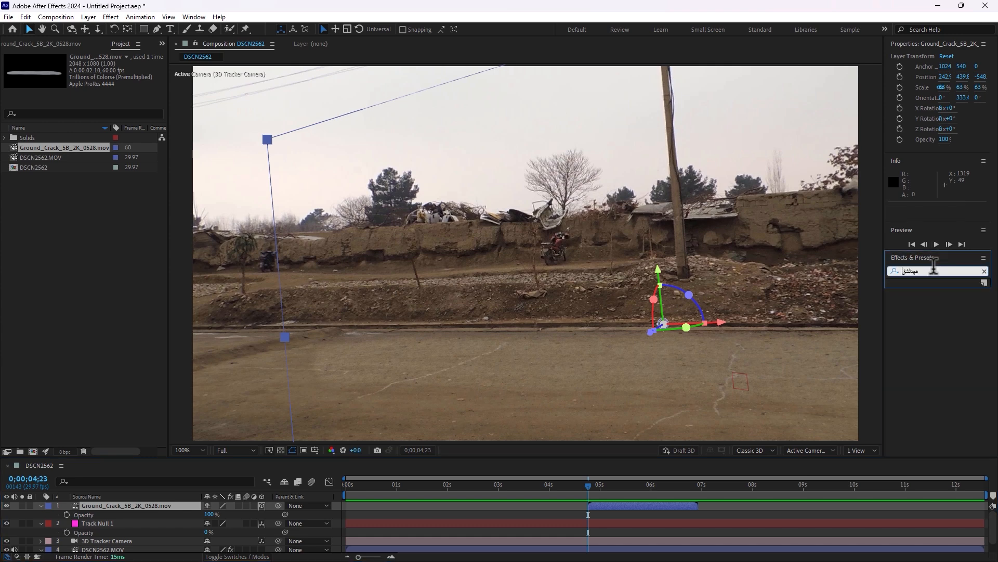
key("BackSpace")
key("BackSpace")
key("BackSpace")
key("BackSpace")
key("BackSpace")
type("linear")
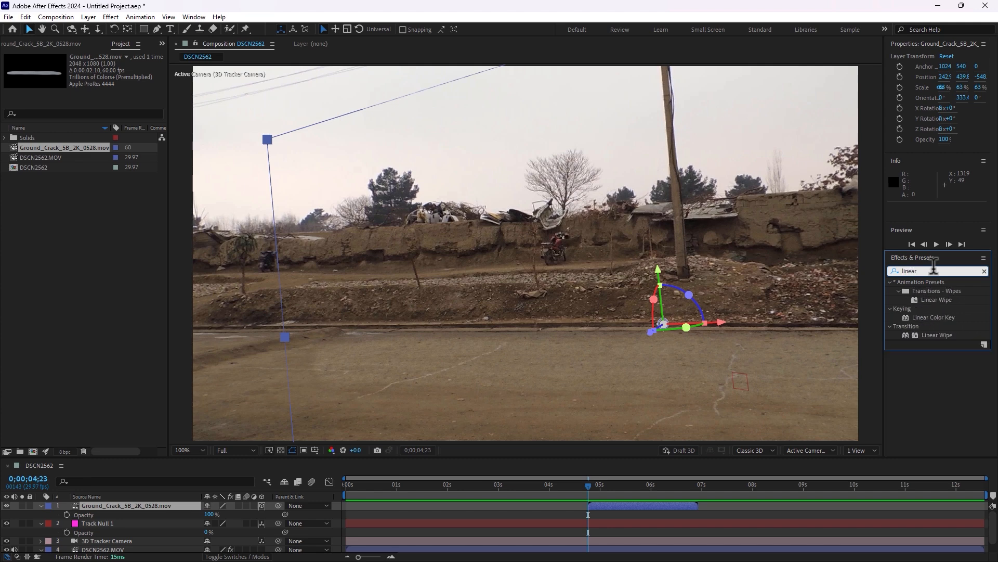
left_click_drag(936, 336, 156, 517)
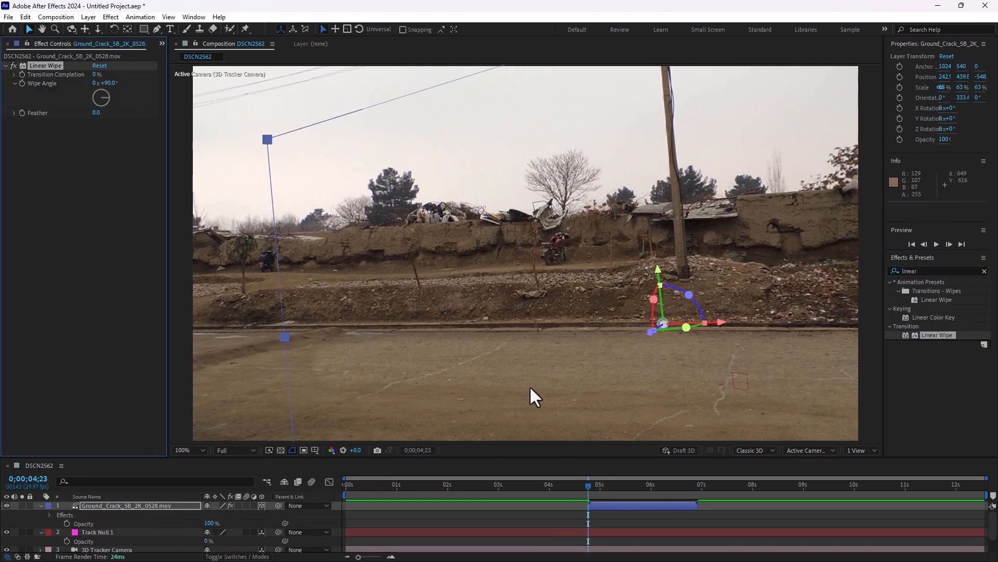
Set the Linear Wipe's Feather to 127 and keyframe Transition Completion at 78% at 0;00;04;23 and 0% at 0;00;05;10
left_click_drag(96, 74, 119, 73)
left_click_drag(97, 112, 135, 115)
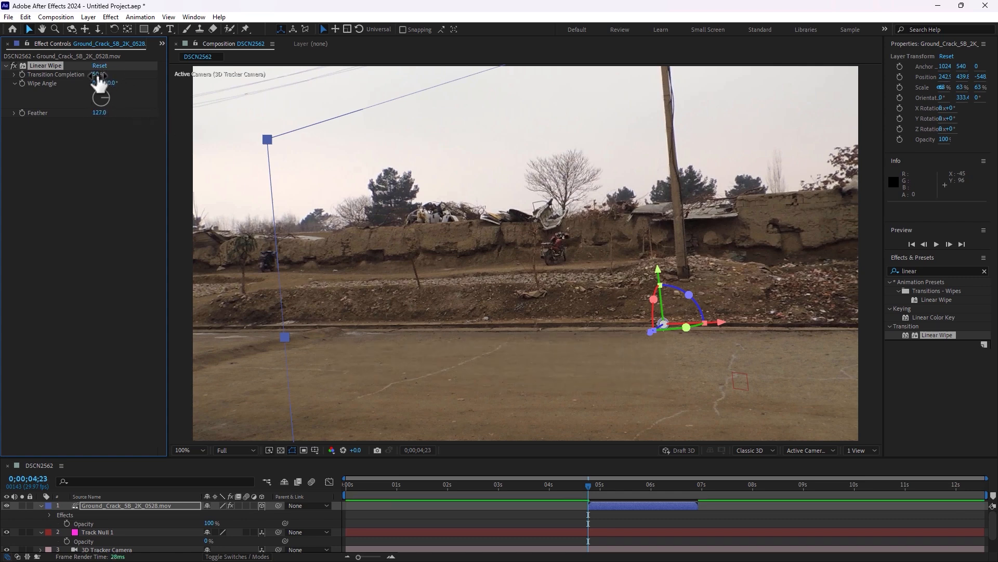
left_click_drag(96, 75, 110, 75)
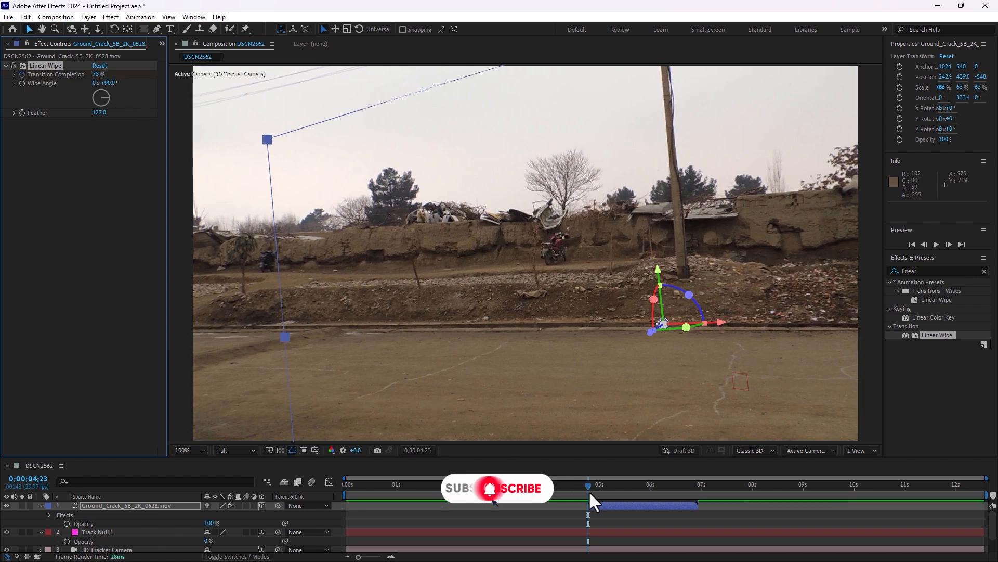
left_click_drag(589, 491, 618, 492)
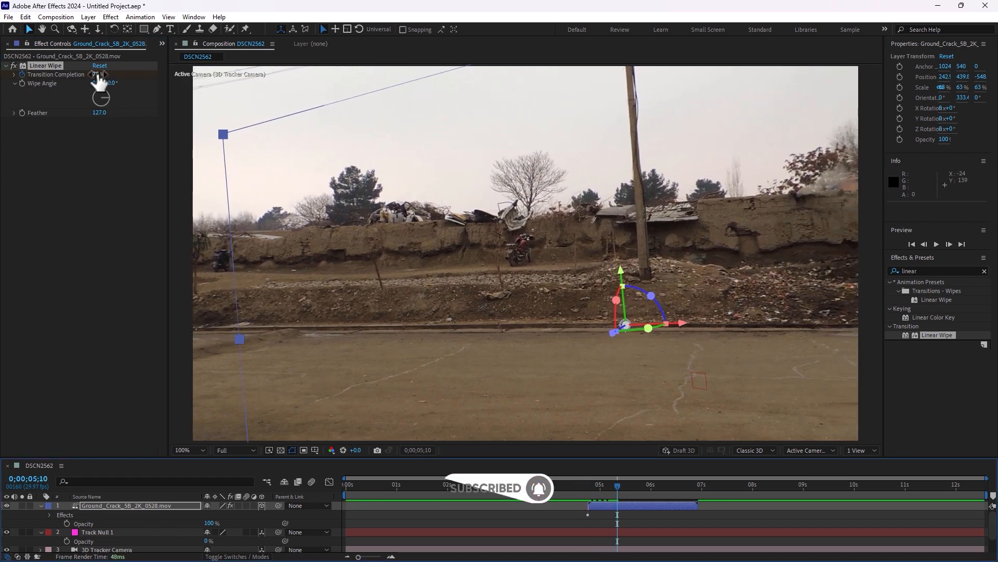
left_click_drag(99, 75, 68, 85)
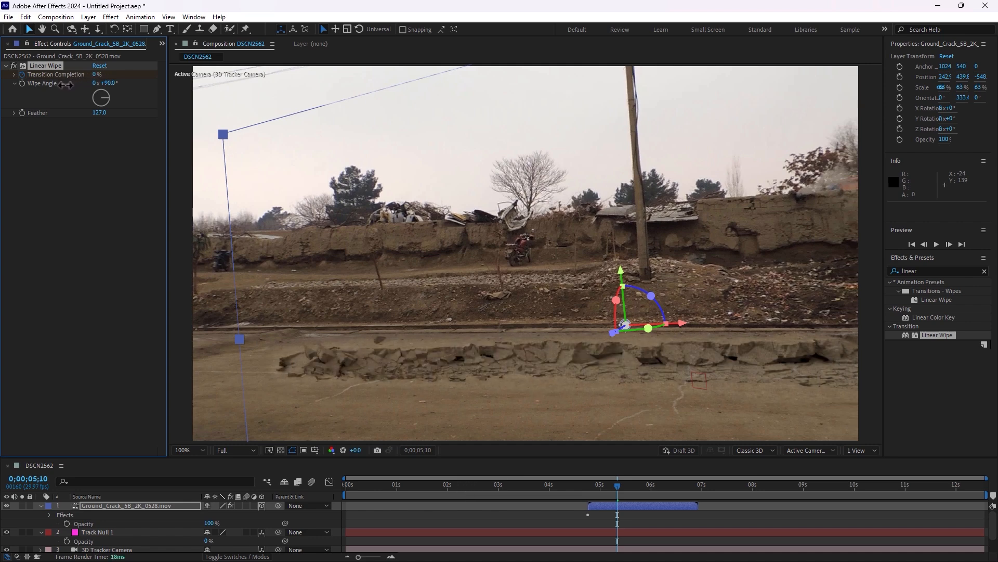
Check the wipe at about 0;00;05;06 and raise the Linear Wipe's Feather to 810
left_click_drag(576, 485, 604, 500)
left_click_drag(595, 492, 610, 492)
left_click_drag(102, 113, 124, 113)
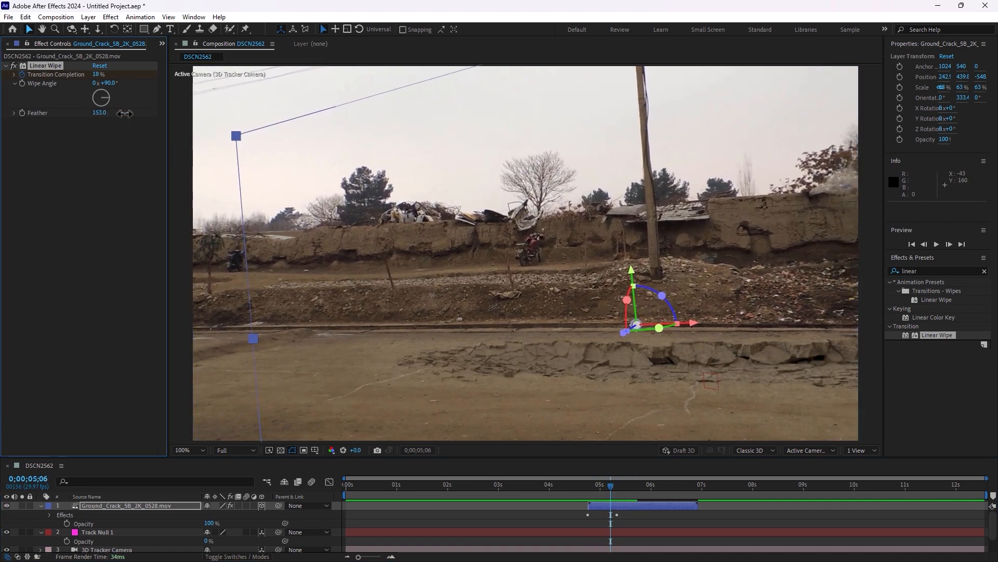
Play the composition from 0;00;04;17 to check how the crack is revealed by the wipe
left_click_drag(611, 492, 578, 487)
left_click(750, 514)
key("comma")
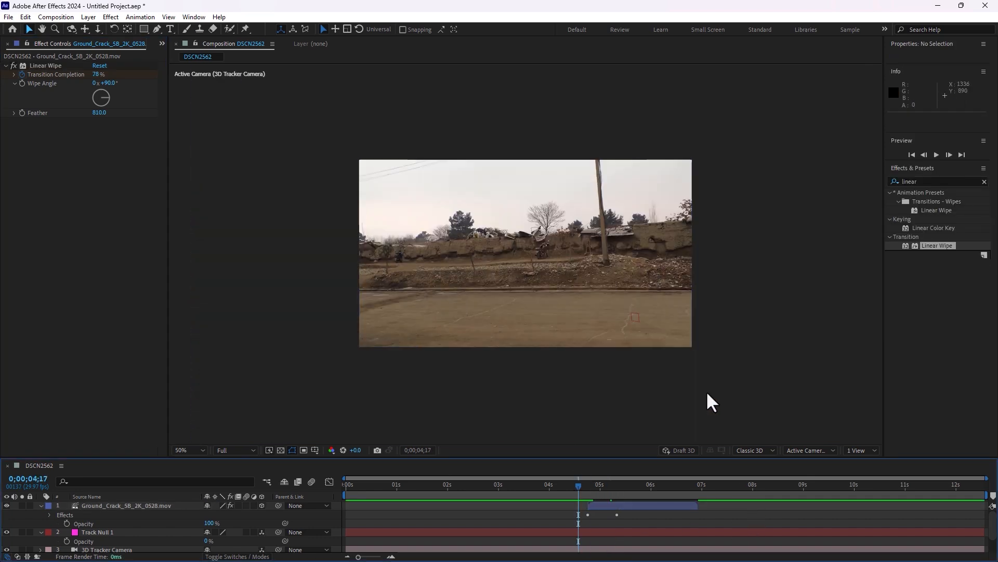
key("space")
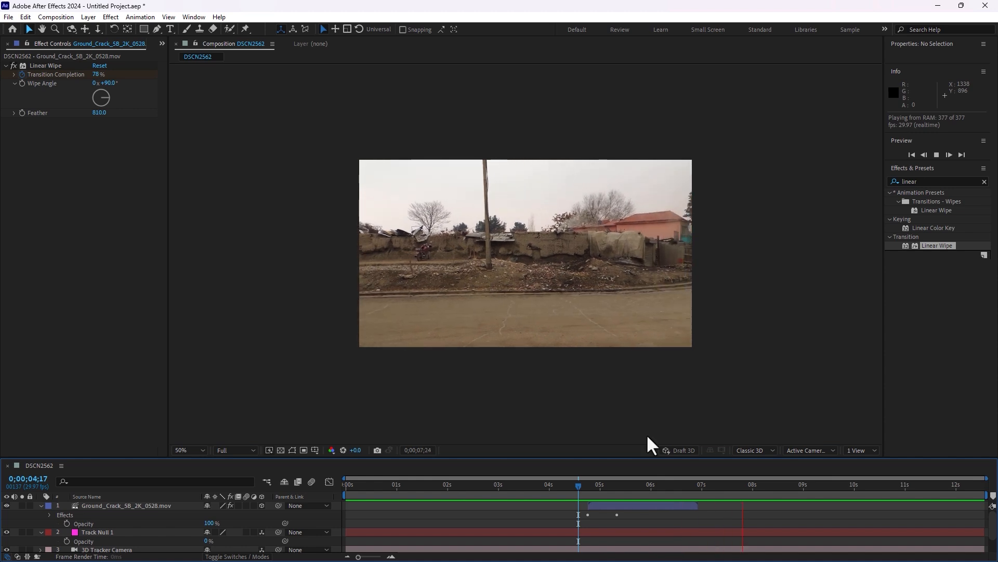
Go to 0;00;06;20, where the crack is fully open, and duplicate the ground crack layer
left_click(683, 486)
mouse_move(679, 491)
left_mouse_down()
mouse_move(609, 500)
mouse_move(663, 493)
left_mouse_up()
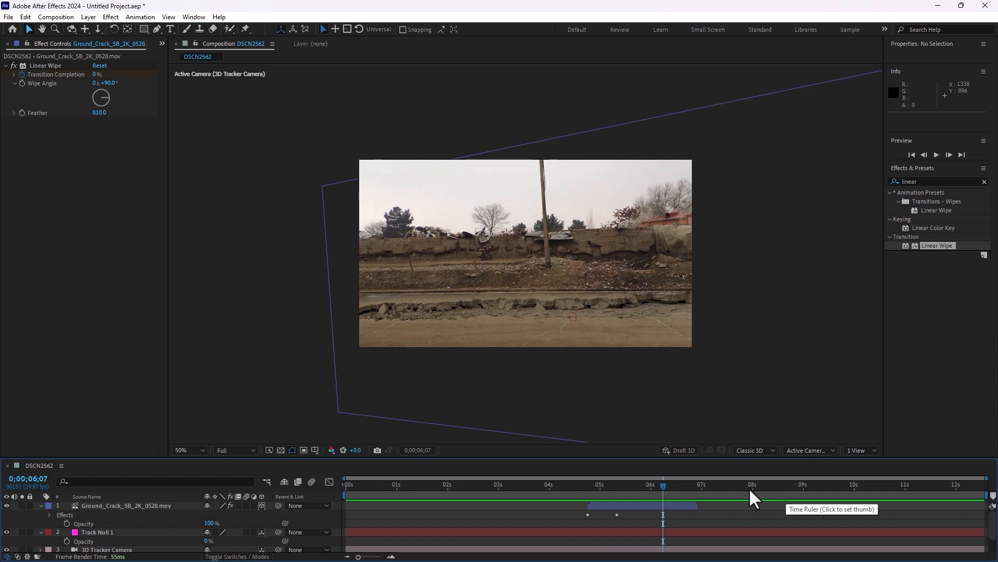
left_click(683, 507)
mouse_move(671, 486)
left_mouse_down()
mouse_move(701, 487)
mouse_move(685, 489)
left_mouse_up()
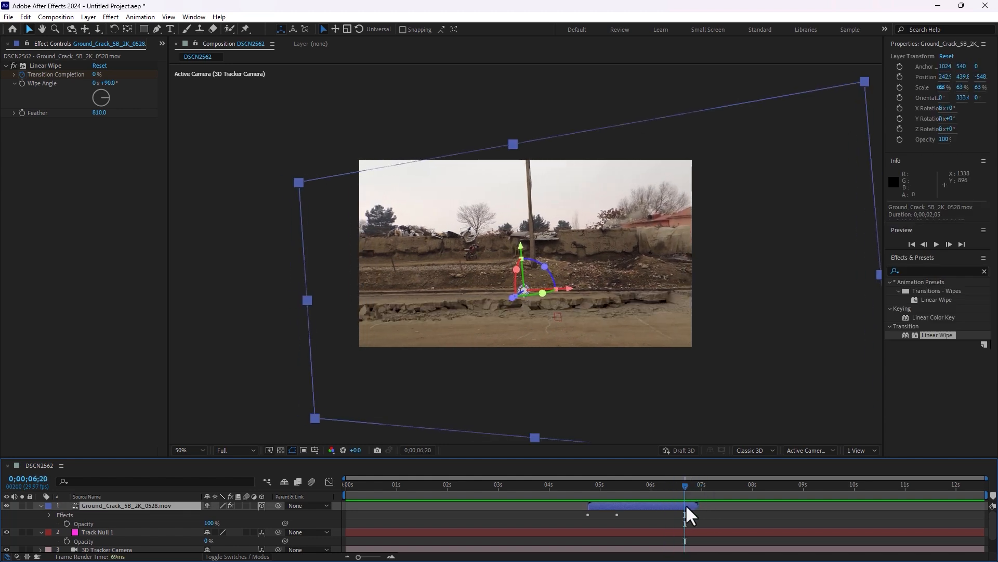
key("ctrl+f")
key("Escape")
key("ctrl+d")
Freeze the duplicated ground crack layer on its frame at 0;00;06;20
right_click(685, 505)
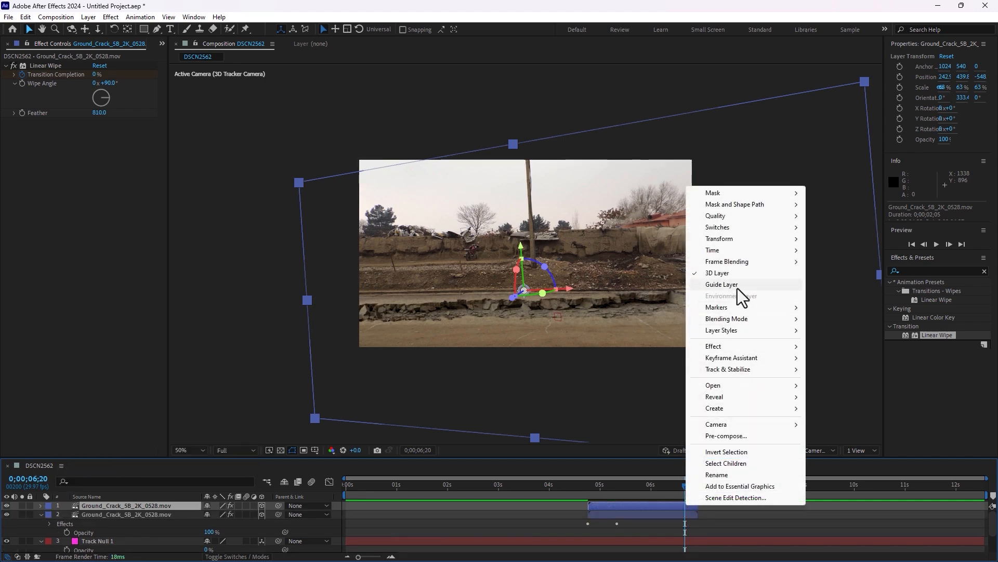
mouse_move(726, 248)
left_click(834, 284)
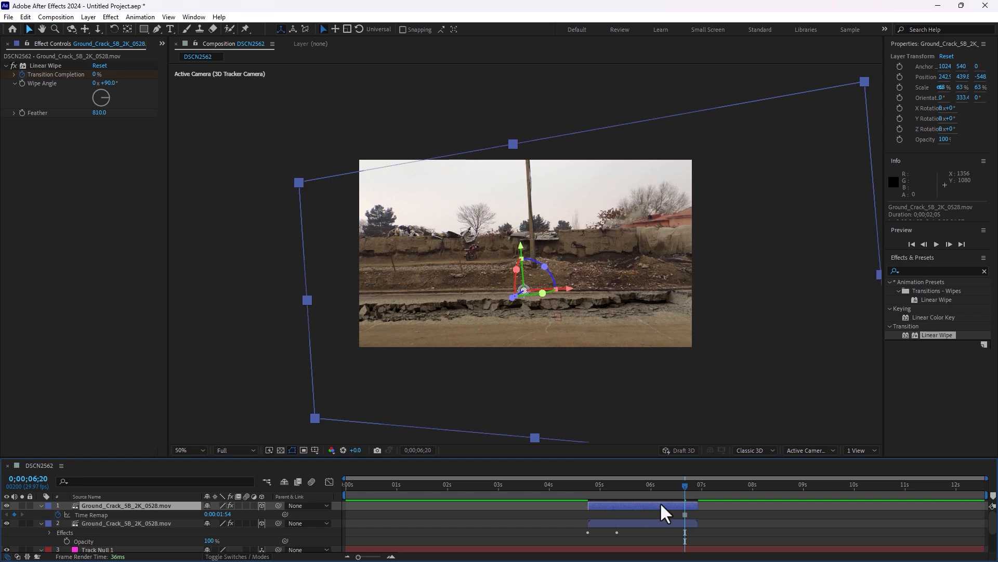
Extend the frozen crack layer to the composition's end and trim its start to where the original crack clip ends
left_click_drag(592, 504, 860, 490)
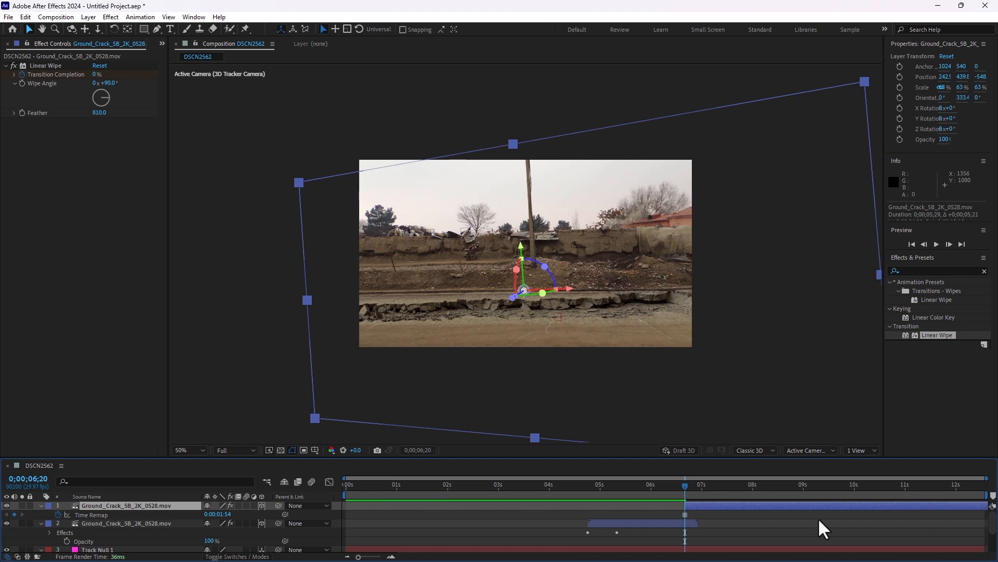
left_click_drag(685, 505, 699, 491)
left_click(696, 489)
scroll(699, 490, "up", 4)
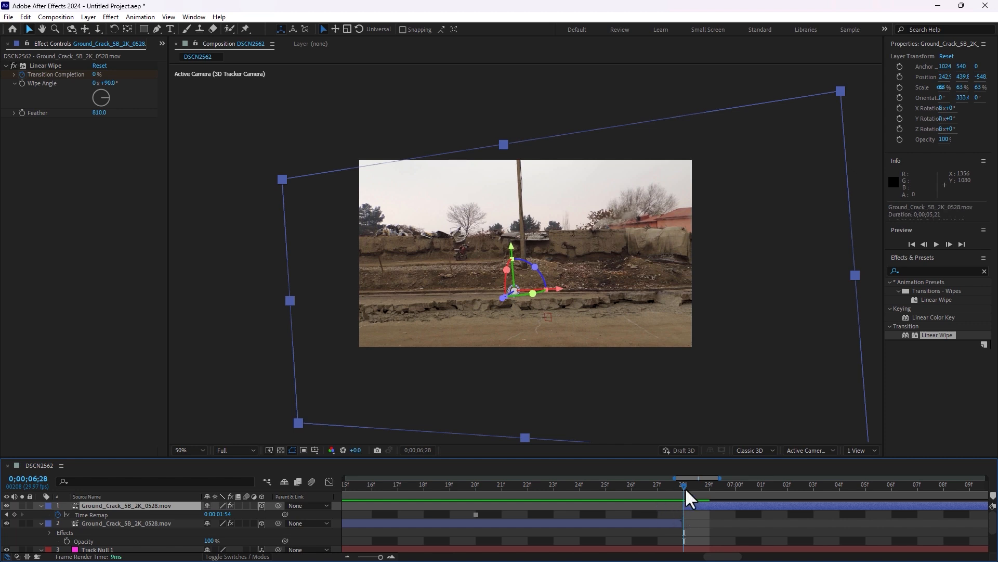
left_click_drag(685, 489, 637, 507)
key("minus")
key("minus")
key("minus")
key("minus")
key("minus")
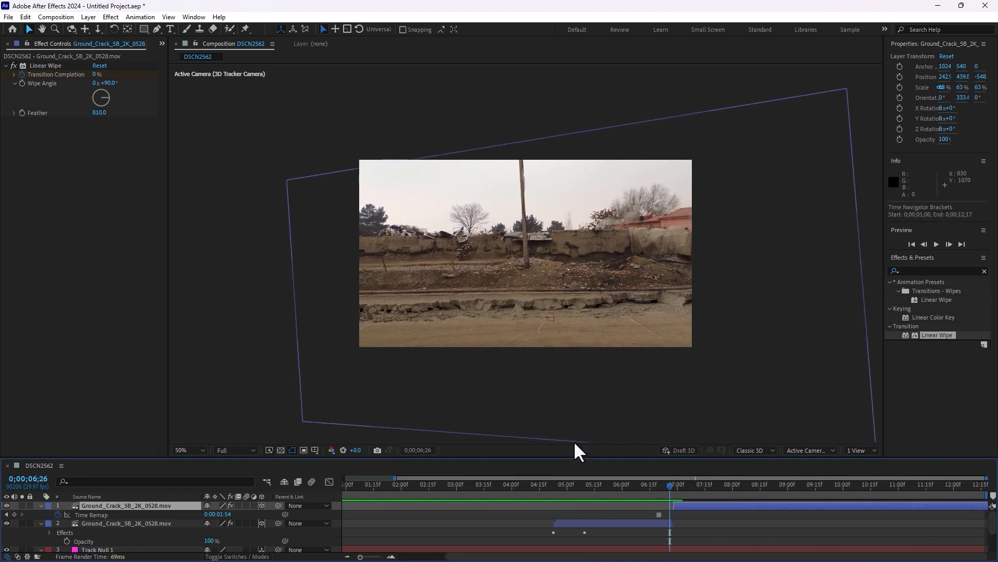
Play the composition from 0;00;04;18 with the view at Fit up to 100% to check the handover to the frozen crack
left_click(580, 491)
left_click(754, 531)
key("space")
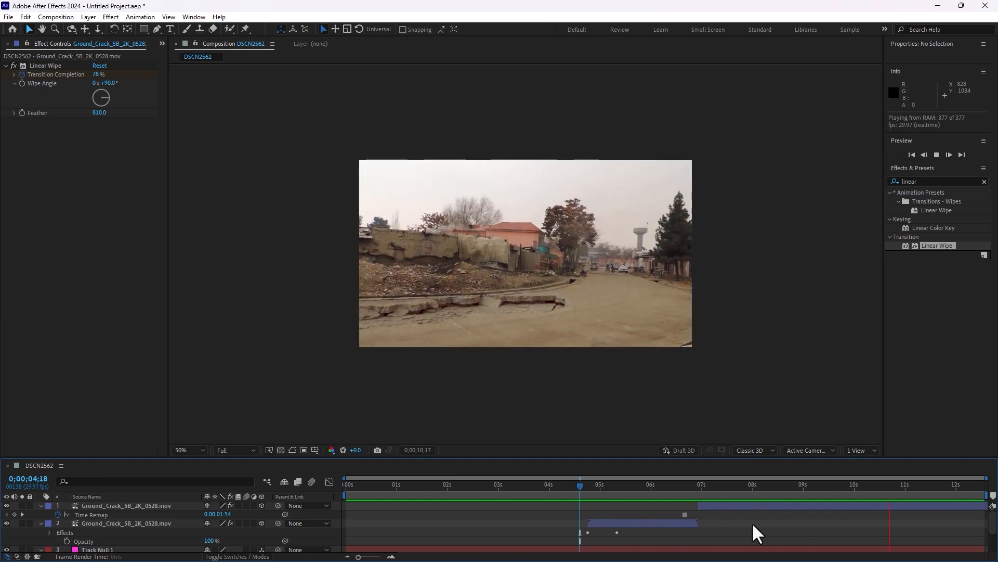
left_click(198, 450)
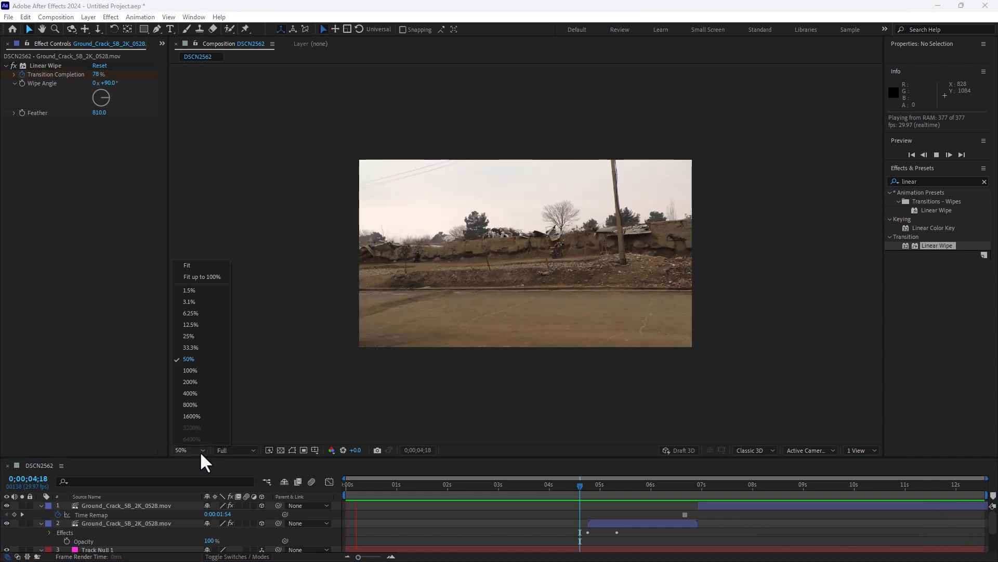
left_click(205, 276)
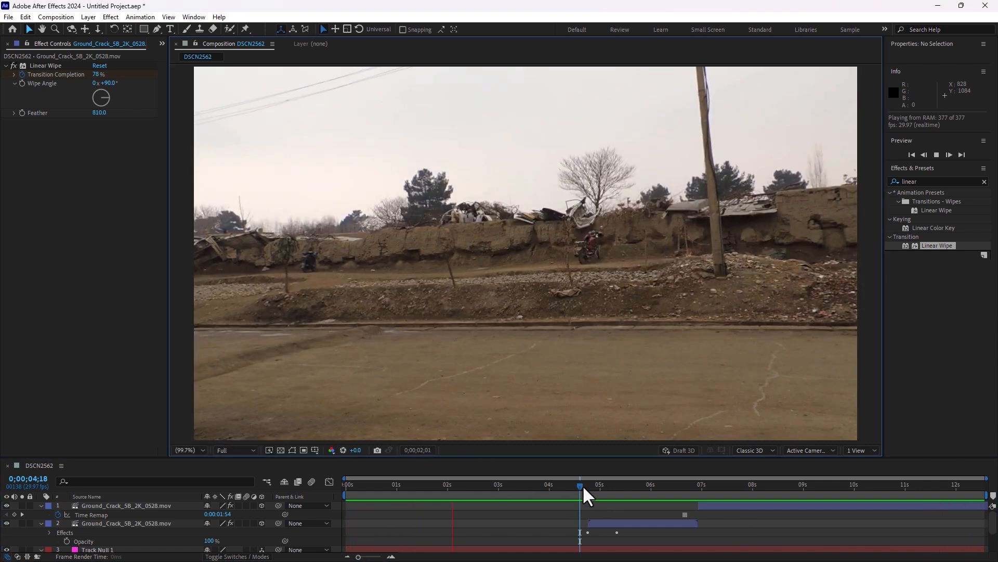
Set the work area from 0;00;04;01 to 0;00;10;28 and preview the composite from 0;00;04;16
left_click_drag(344, 502, 902, 509)
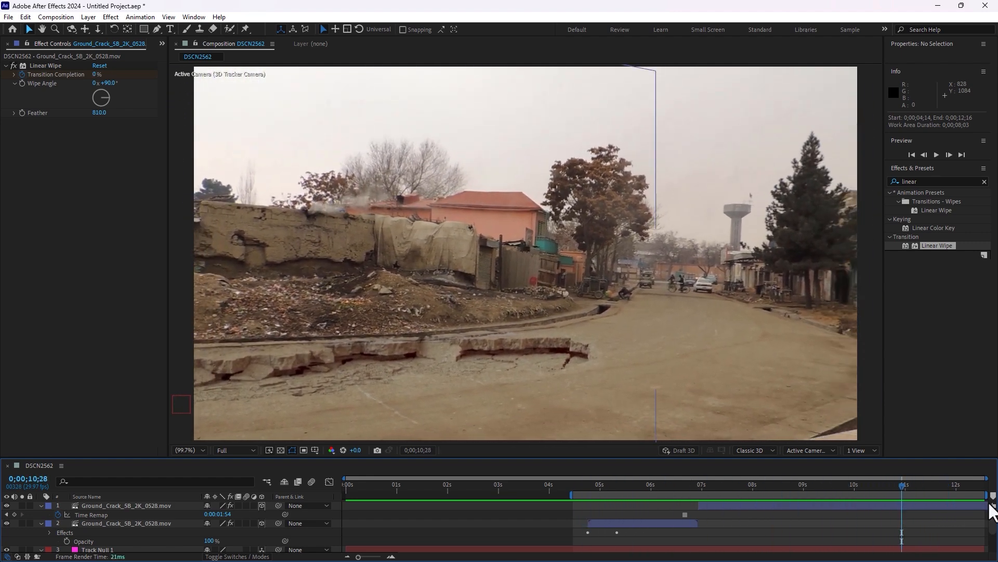
left_click_drag(990, 493, 928, 499)
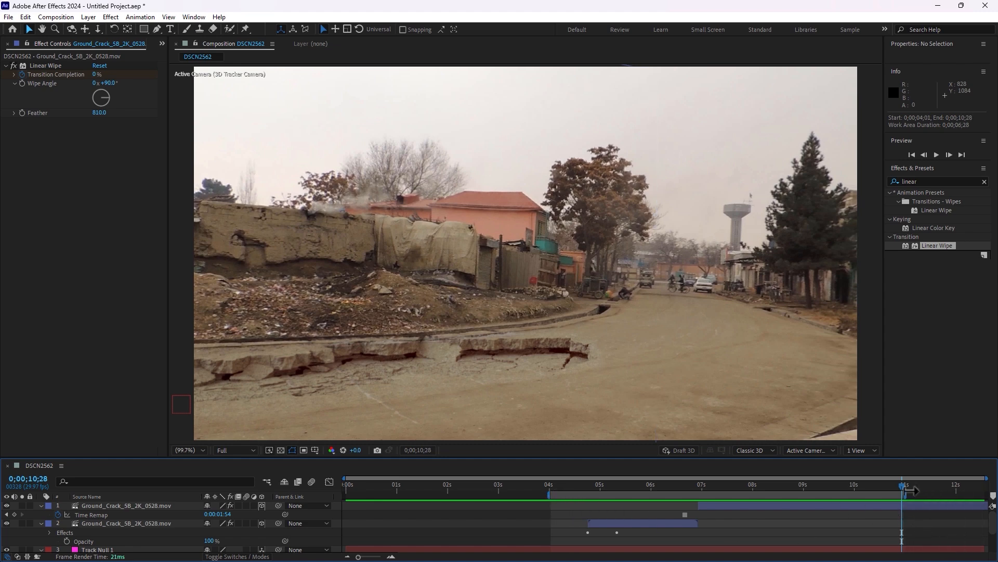
left_click(577, 489)
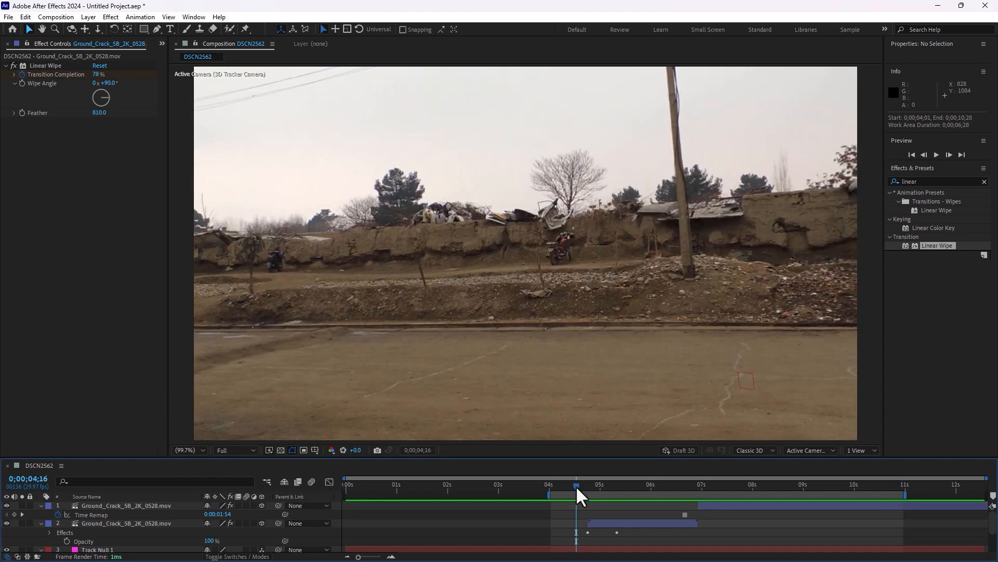
key("space")
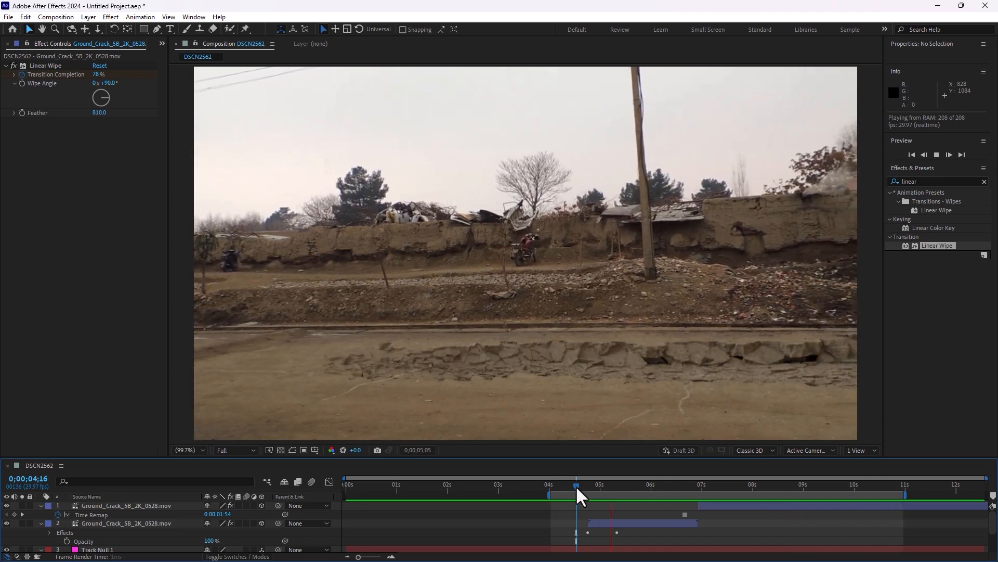
Stop the preview and import Ground_Crack_2B_2K_0518.mov from the New Tuts Course folder into the project
left_click(744, 491)
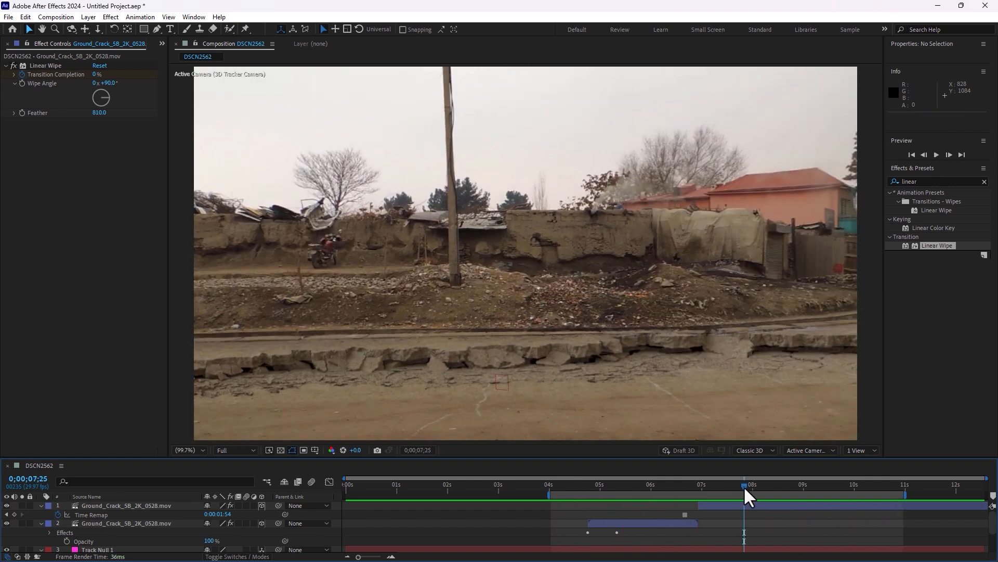
left_click(162, 46)
left_click(182, 69)
left_click(126, 273)
double_click(140, 272)
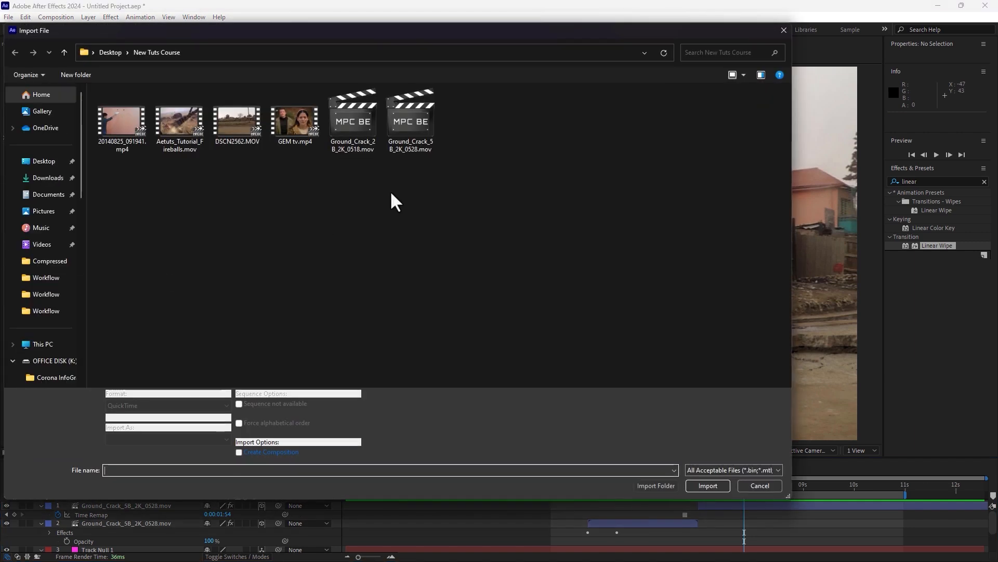
left_click(401, 119)
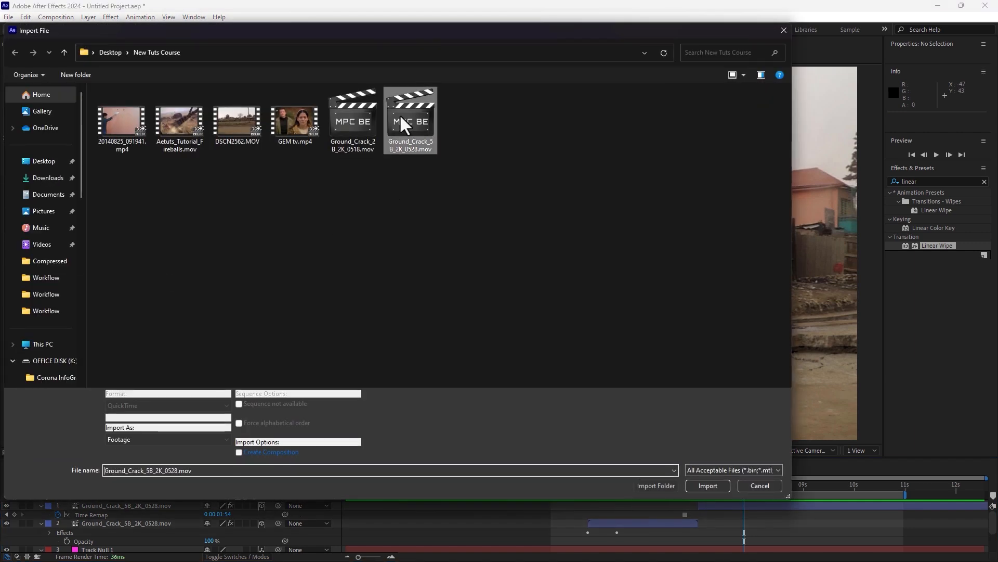
left_click_drag(436, 34, 441, 96)
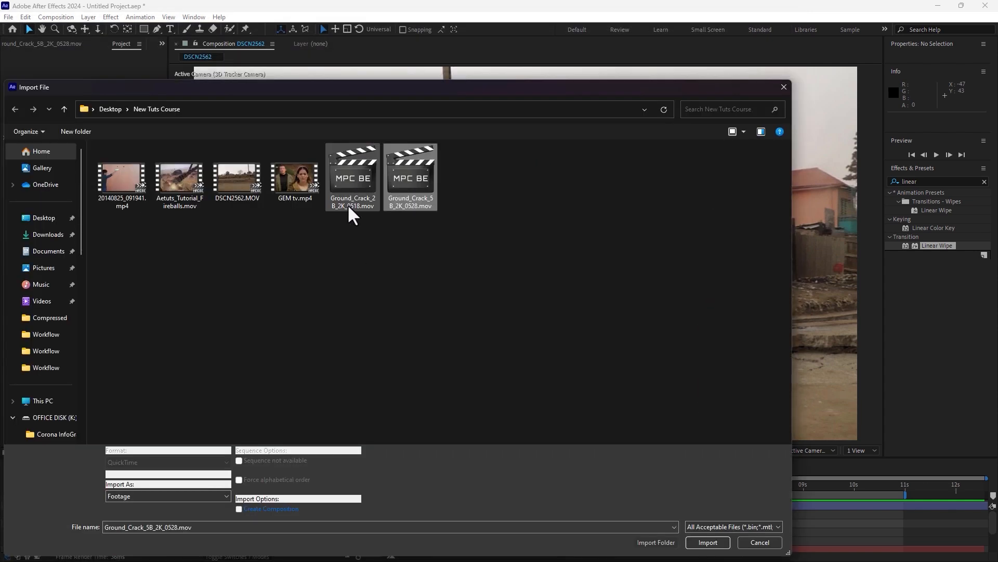
double_click(345, 182)
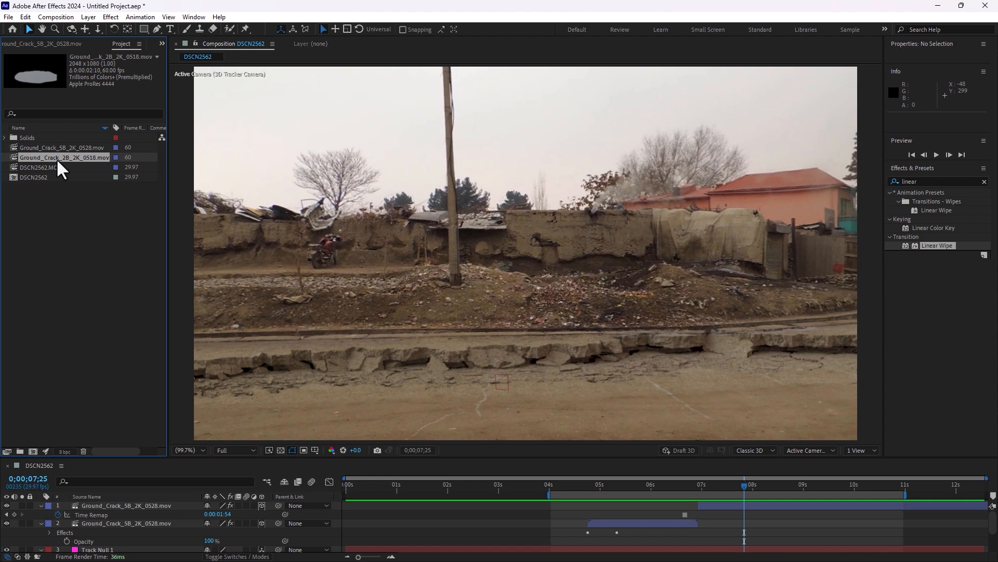
At 0;00;05;16, replace the source of the original, unfrozen ground crack layer with Ground_Crack_2B_2K_0518.mov
left_click_drag(57, 161, 110, 321)
left_click(118, 523)
left_click_drag(619, 493, 628, 491)
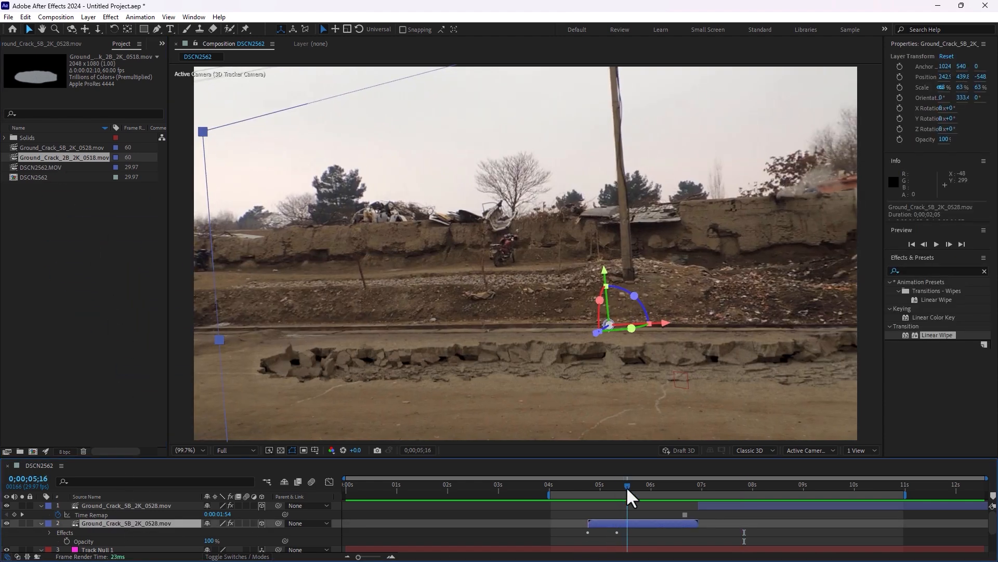
left_click_drag(49, 159, 138, 530)
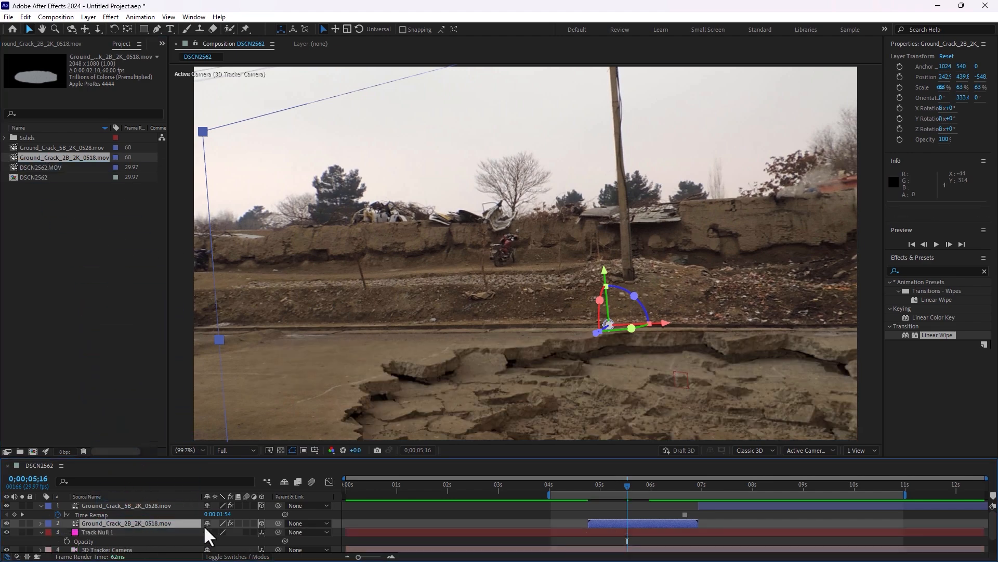
Scale the replaced crack layer down to 35% at 0;00;06;15
scroll(646, 306, "down", 2)
scroll(643, 322, "up", 2)
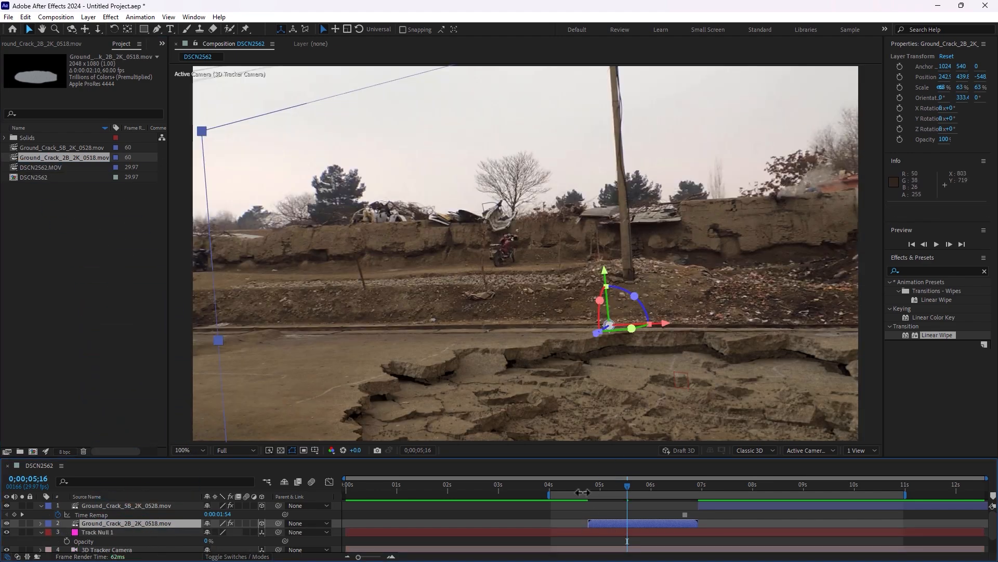
left_click_drag(582, 491, 675, 506)
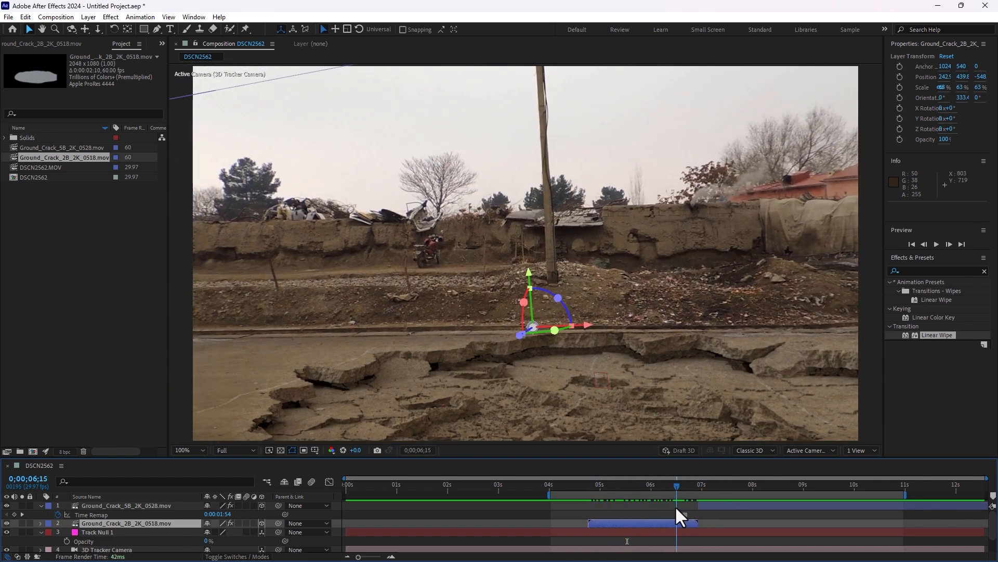
key("comma")
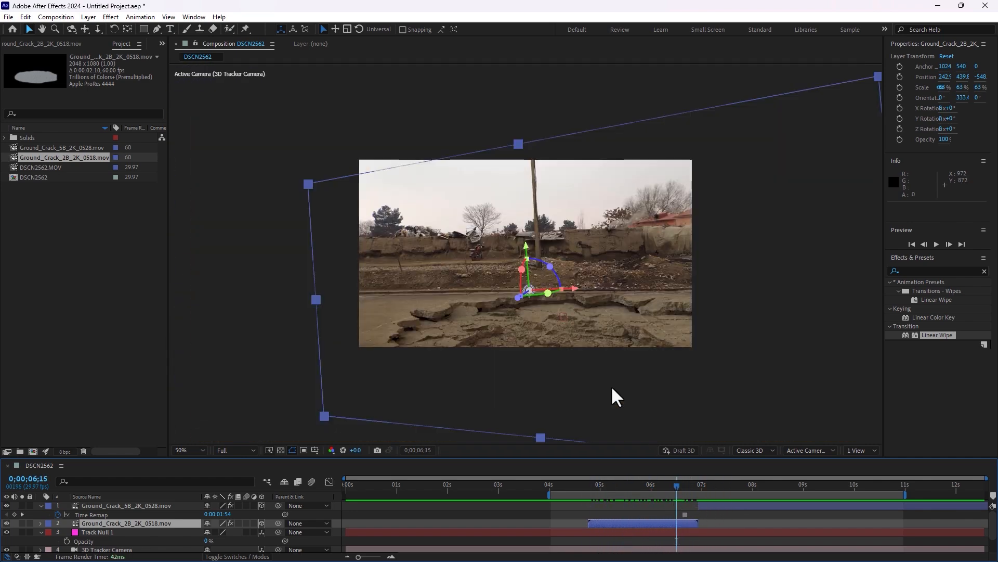
key("s")
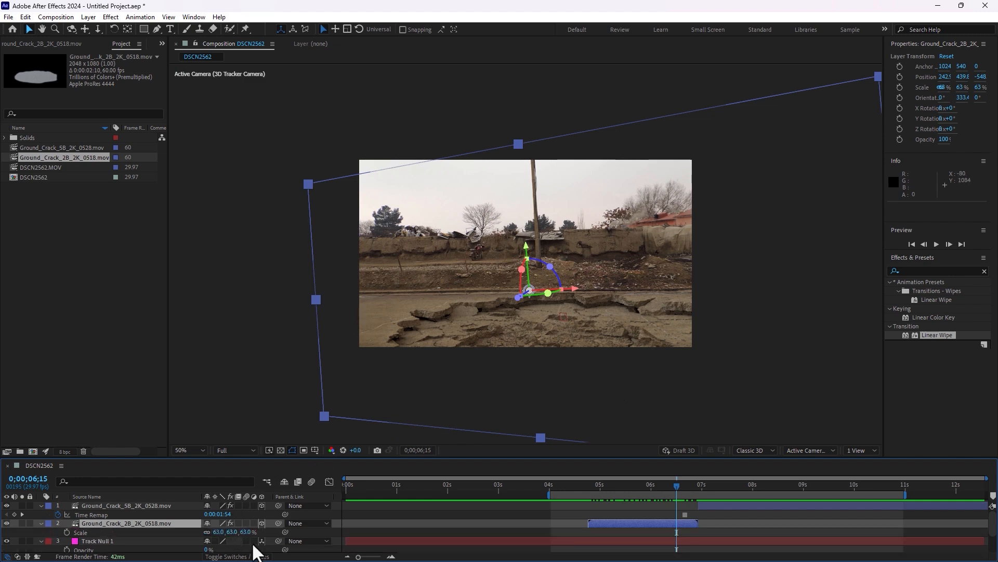
left_click_drag(247, 532, 232, 532)
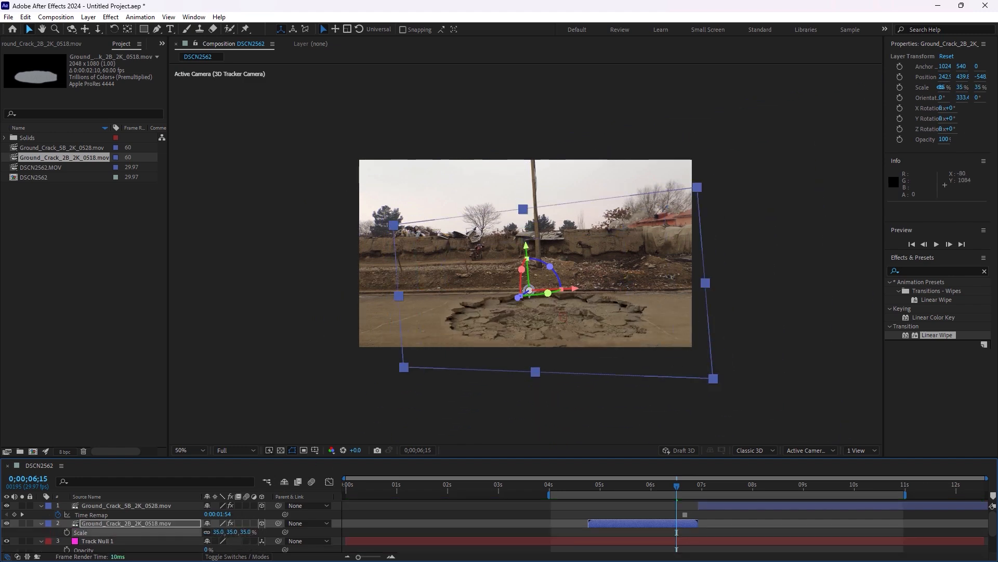
Scrub through the replaced crack up to 0;00;06;11 with the view at Fit up to 100% to check how it sits on the road
left_click(554, 523)
left_click_drag(591, 490, 662, 487)
key("/")
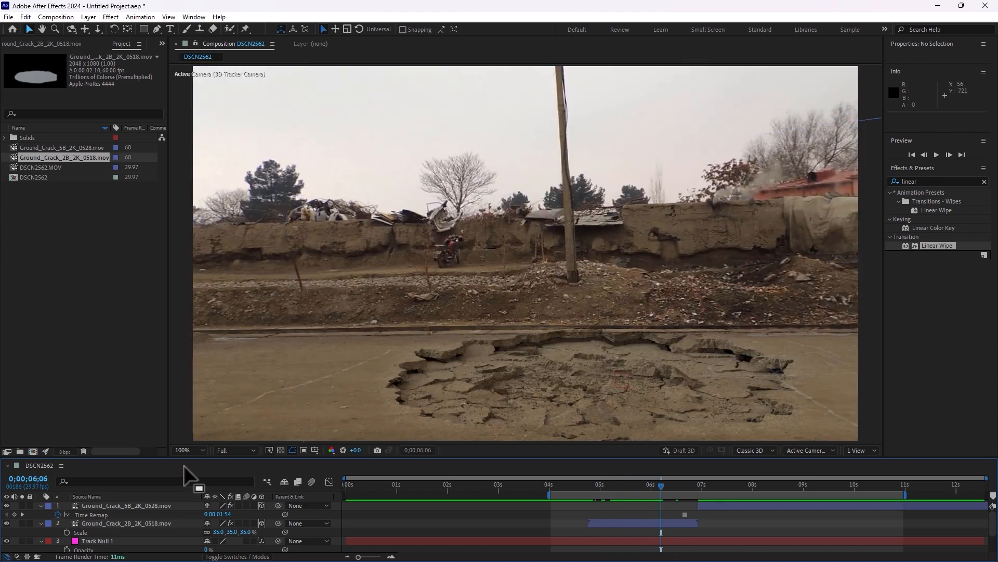
left_click(191, 450)
left_click(182, 265)
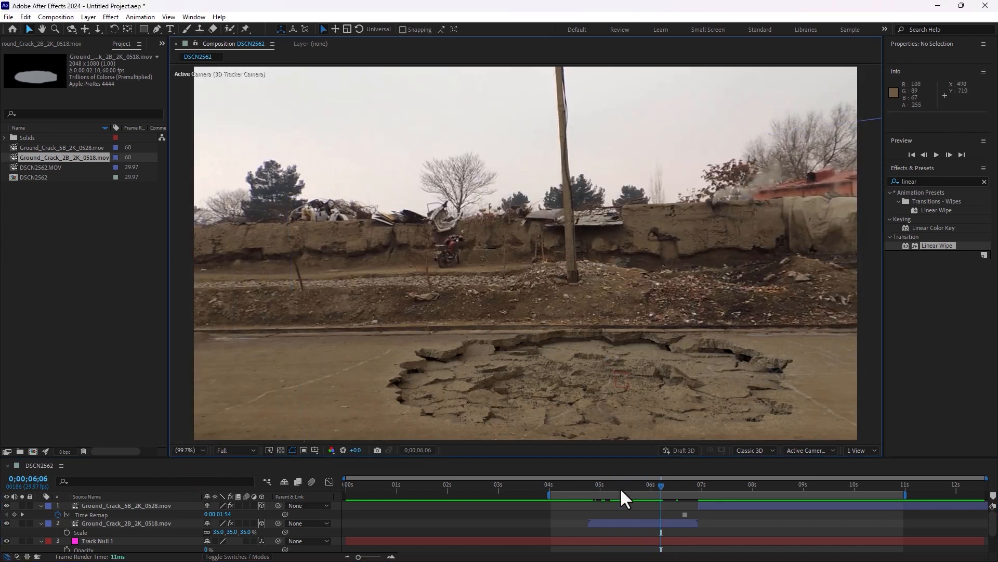
left_click_drag(620, 490, 669, 503)
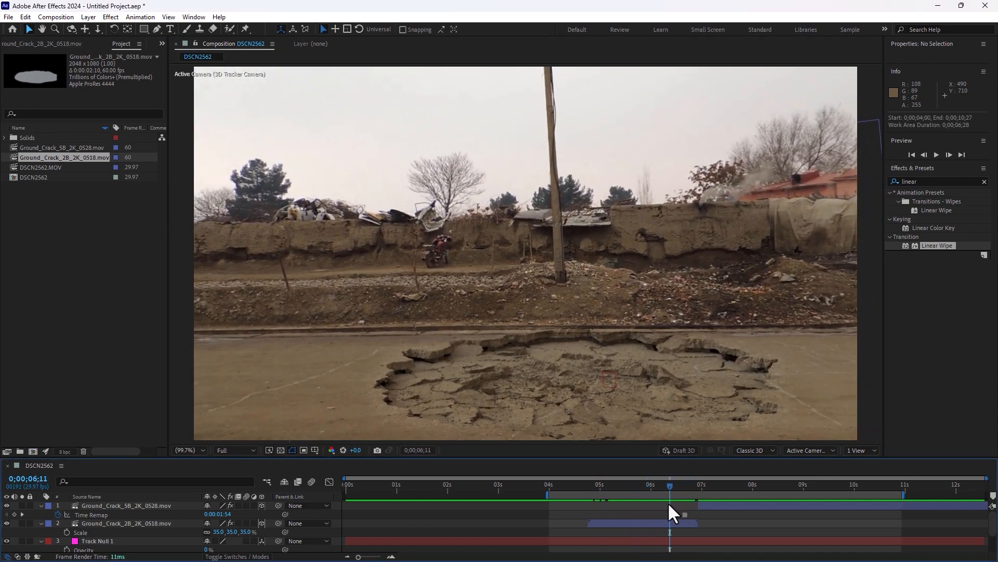
Undo the scale change and the footage replacement on the second layer
key("ctrl+z")
key("ctrl+z")
key("ctrl+z")
key("ctrl+z")
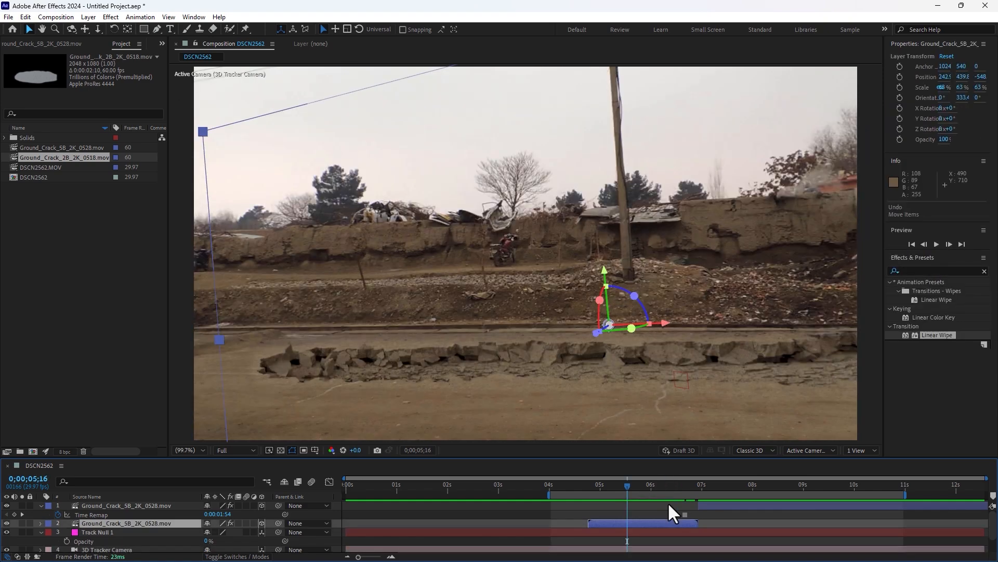
Play the composition from 0;00;04;20 to check the original ground crack on the road
mouse_move(598, 486)
left_mouse_down()
mouse_move(673, 498)
mouse_move(791, 476)
mouse_move(584, 494)
left_mouse_up()
key("space")
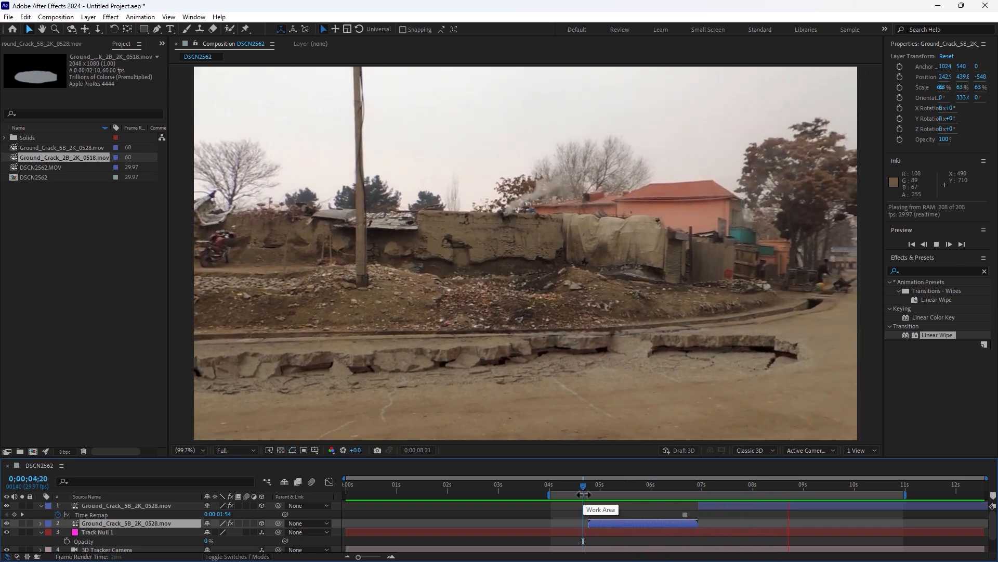
key("space")
Solo the frozen ground crack layer to inspect it alone at 0;00;09;14, and turn solo off again
left_click(22, 505)
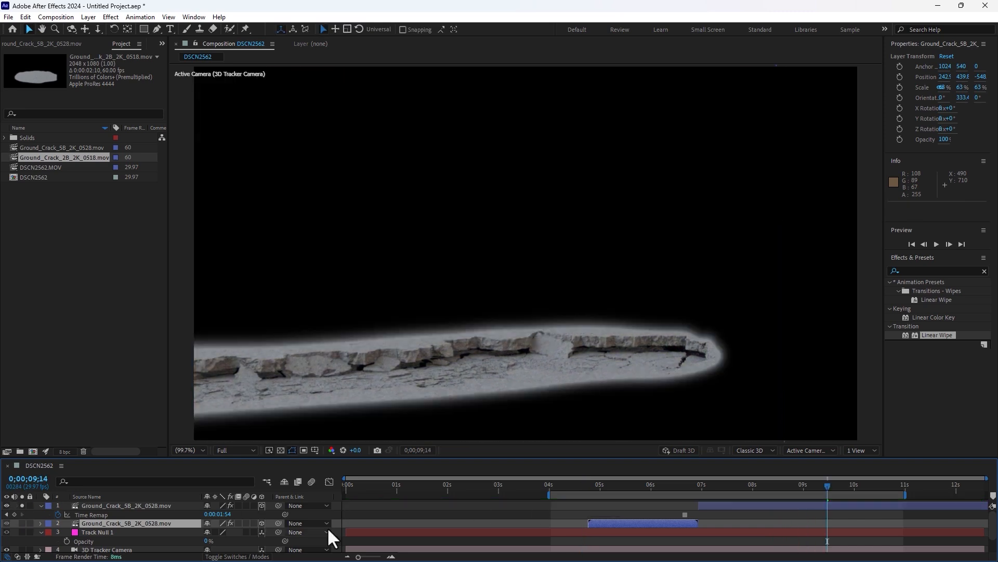
left_click(22, 505)
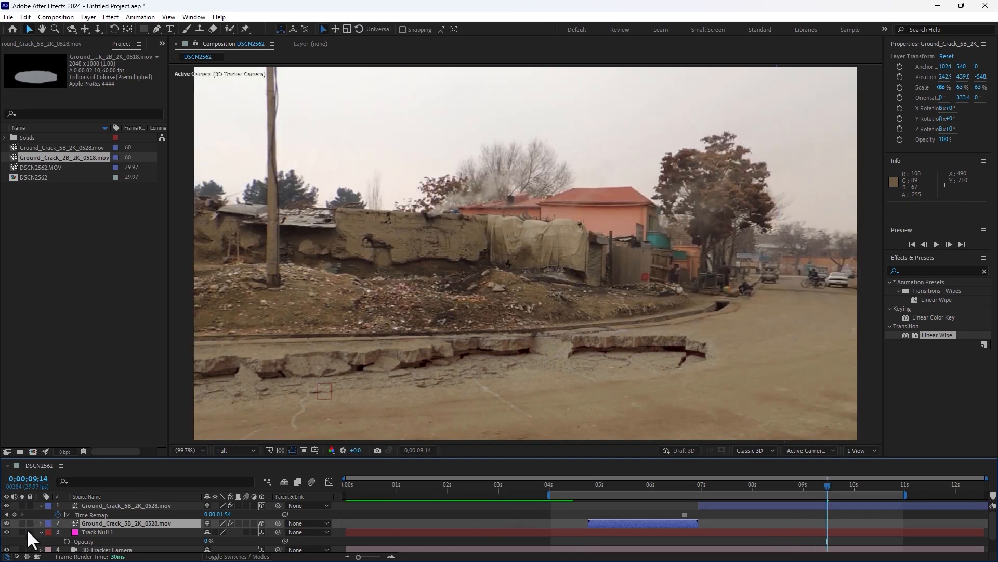
scroll(29, 540, "down", 2)
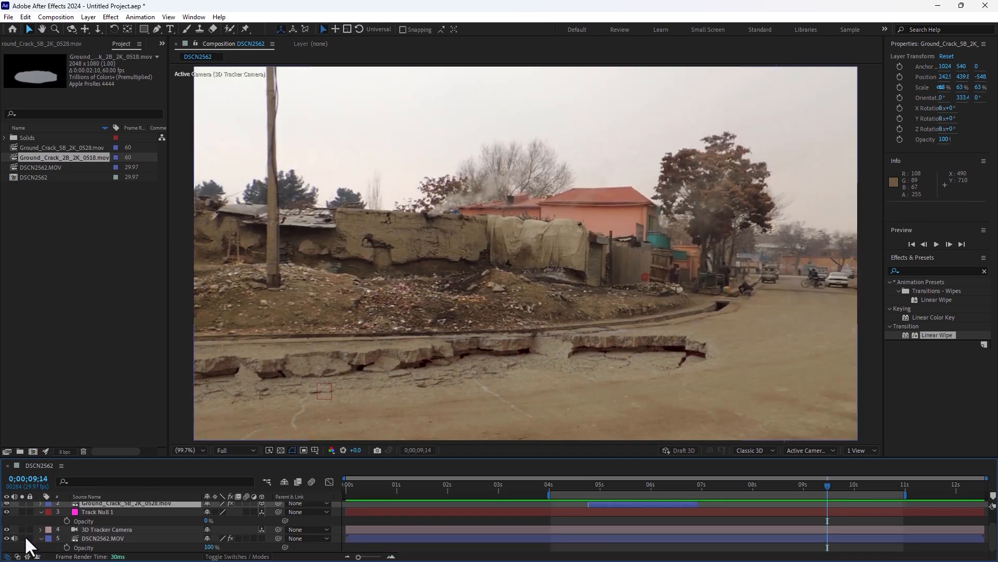
Preview the finished composite from 0;00;04;16 and stop playback at 0;00;09;02
left_click(576, 483)
key("space")
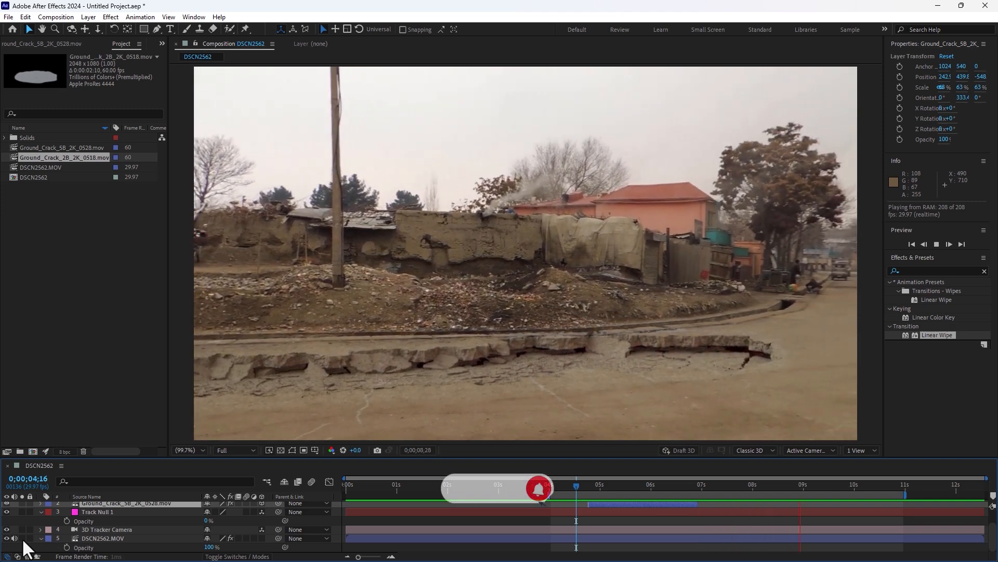
key("space")
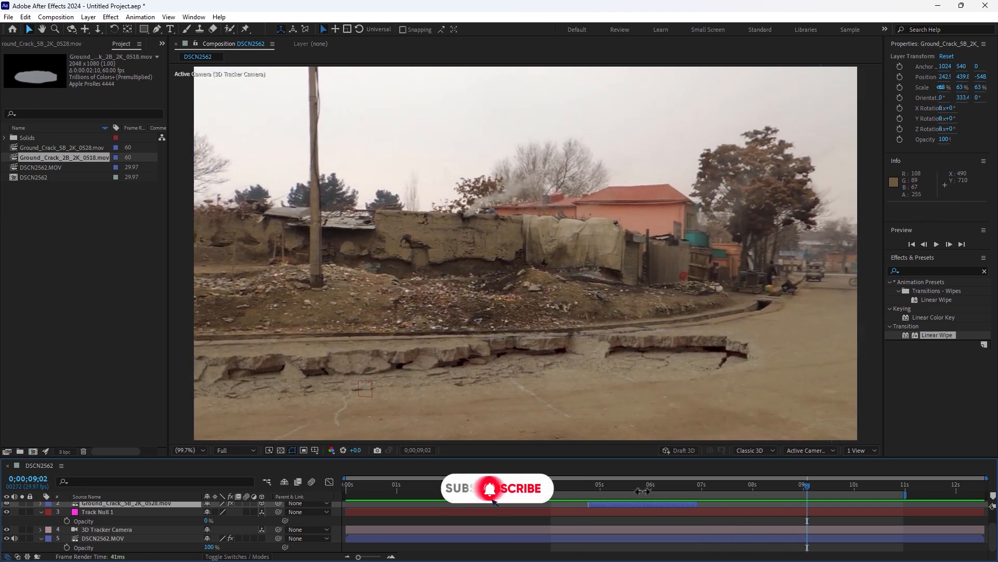